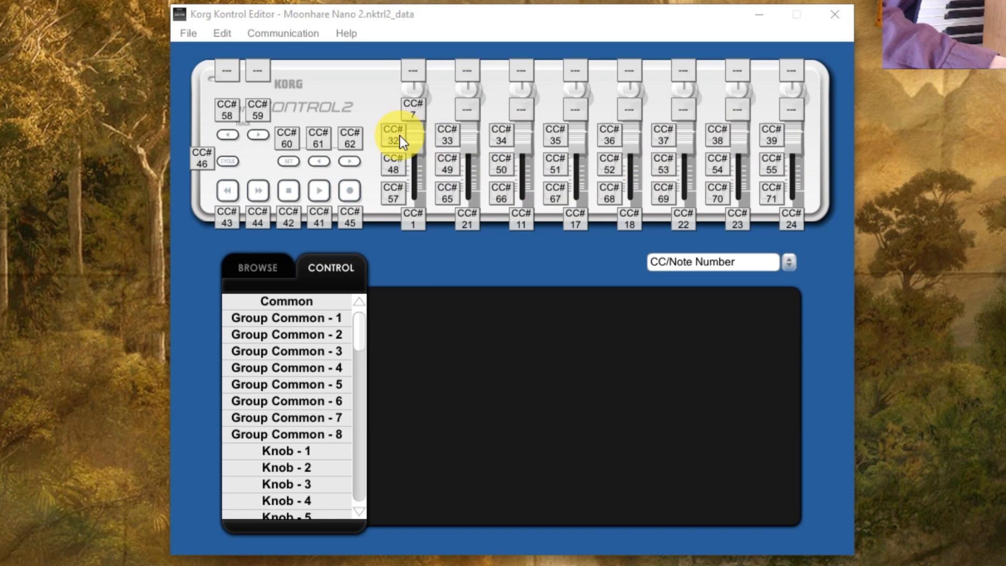
Open the Generic scene set file from the Korg Nano Settings and drivers folder
click(194, 35)
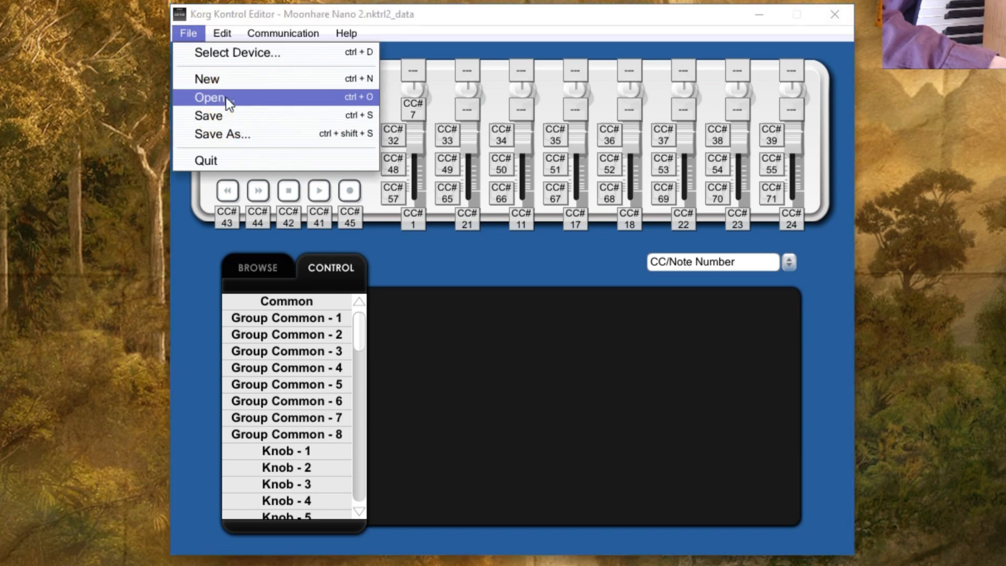
click(225, 97)
click(405, 185)
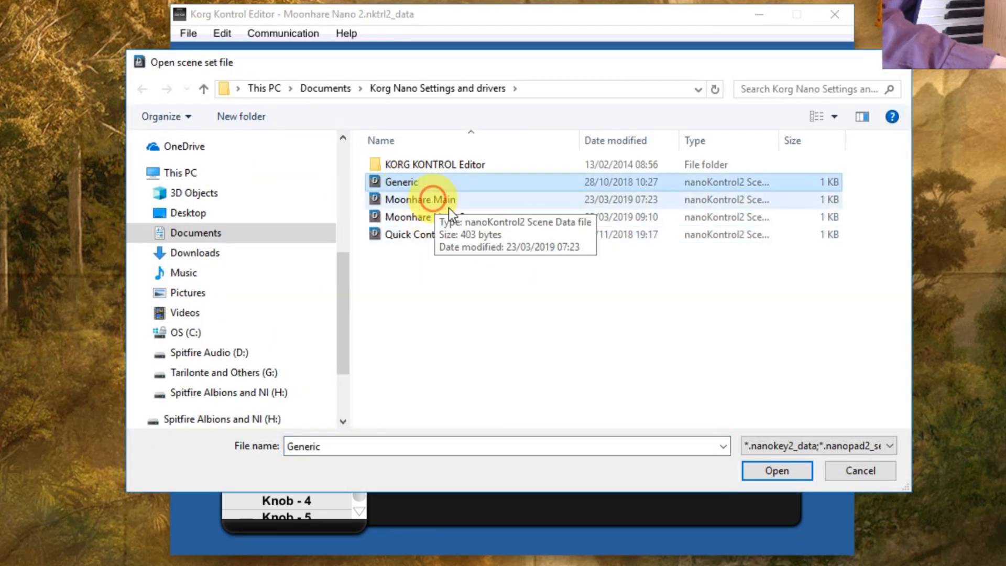
click(763, 470)
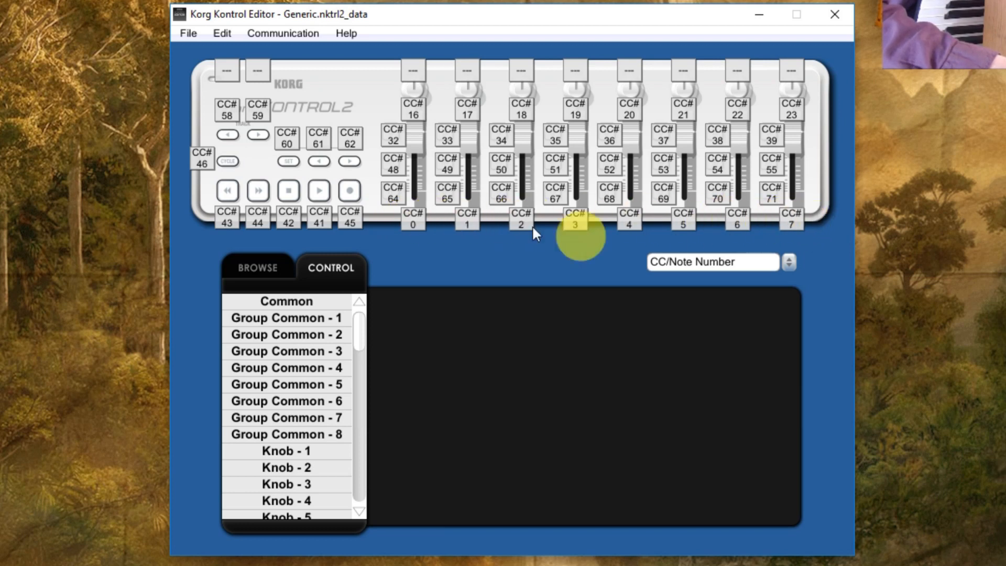
Open the Moonhare Nano 2 scene set file
click(196, 31)
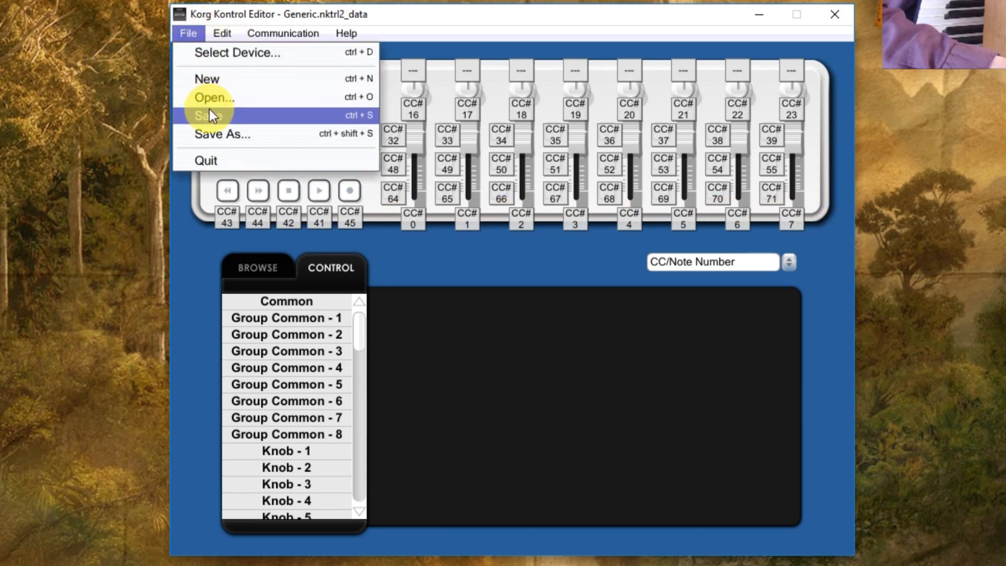
click(215, 98)
click(426, 216)
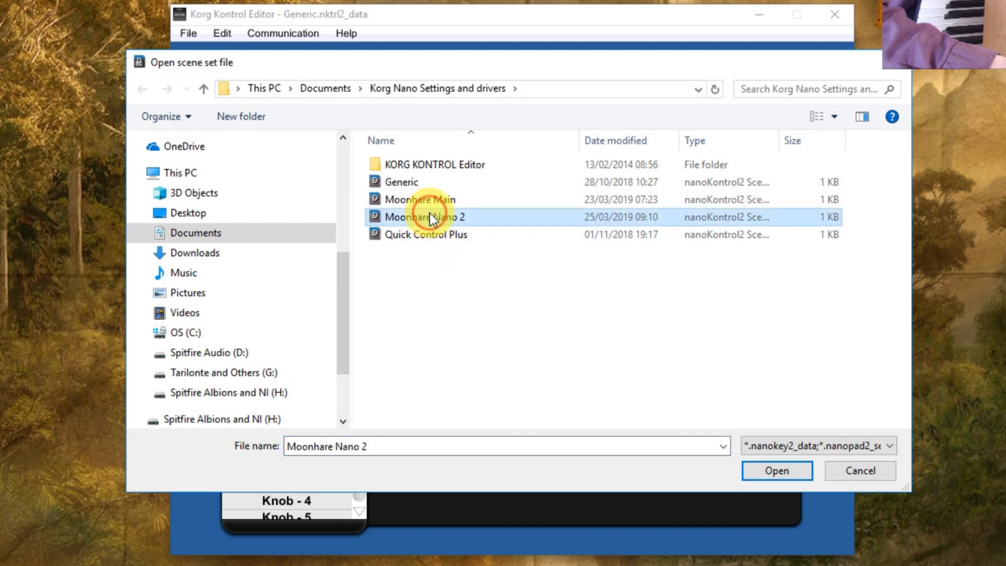
click(774, 469)
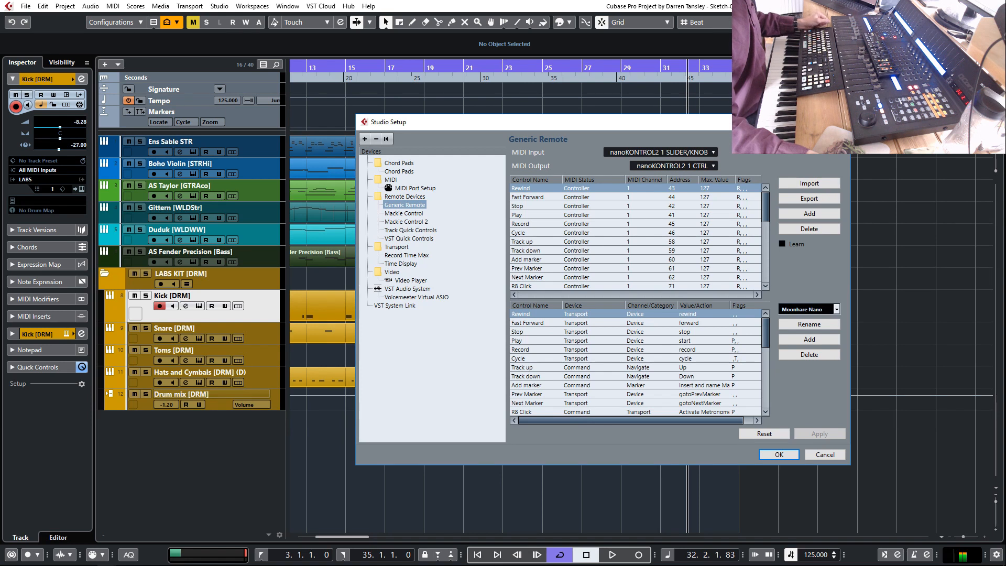
Switch to Cubase and reopen the Studio Setup window
key(Escape)
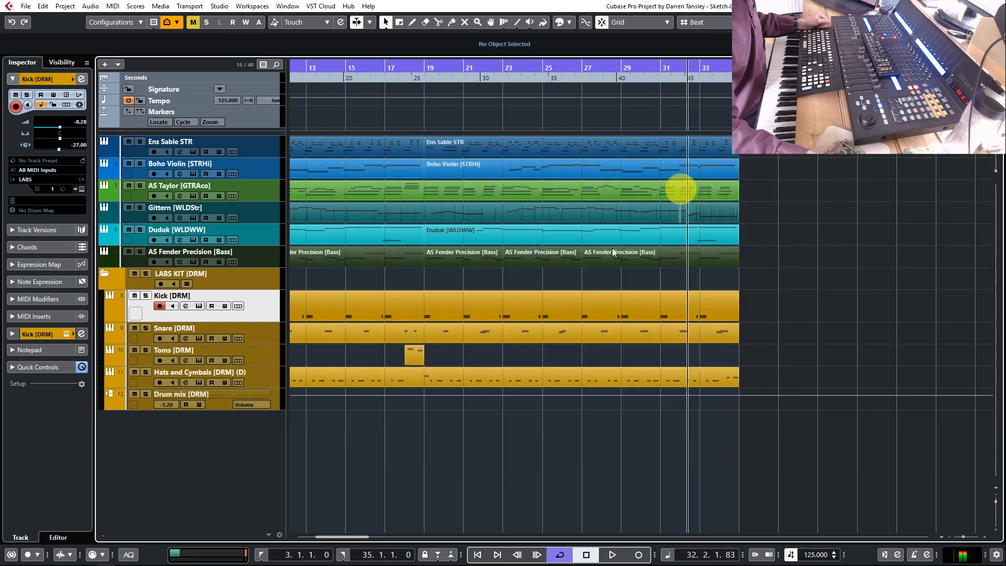
click(218, 7)
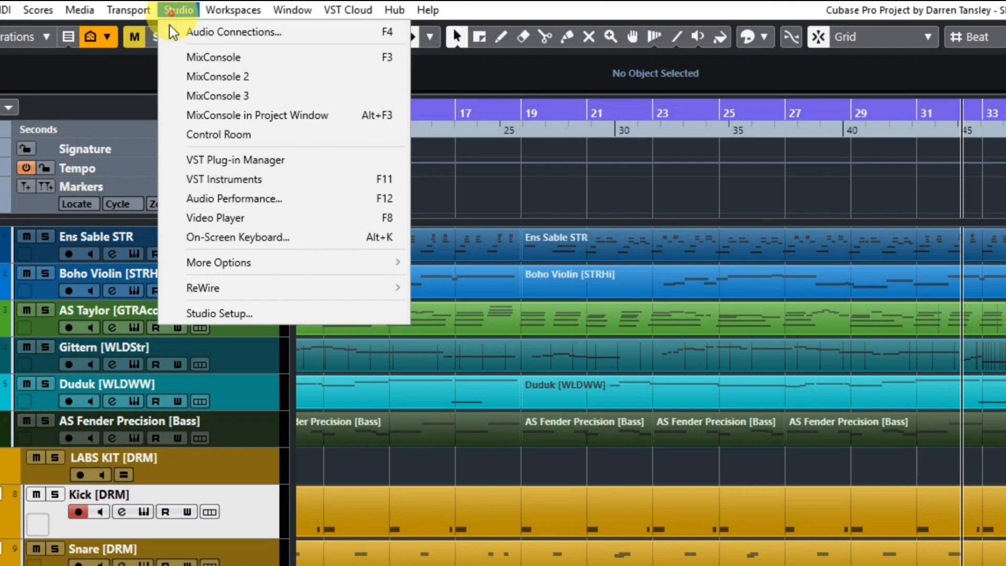
click(223, 314)
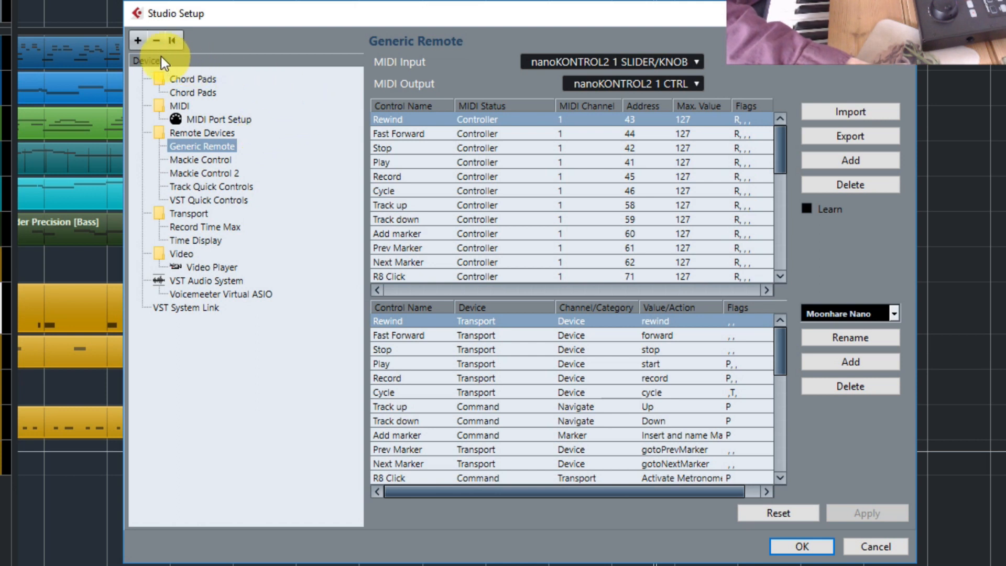
Add another Mackie Control remote device and set both its MIDI input and output to Not Connected
click(139, 41)
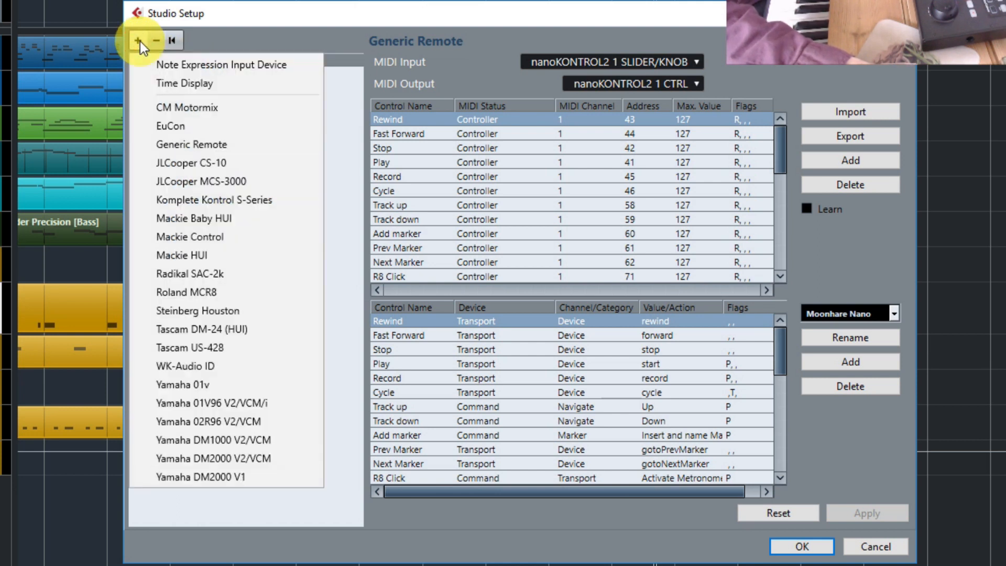
click(209, 236)
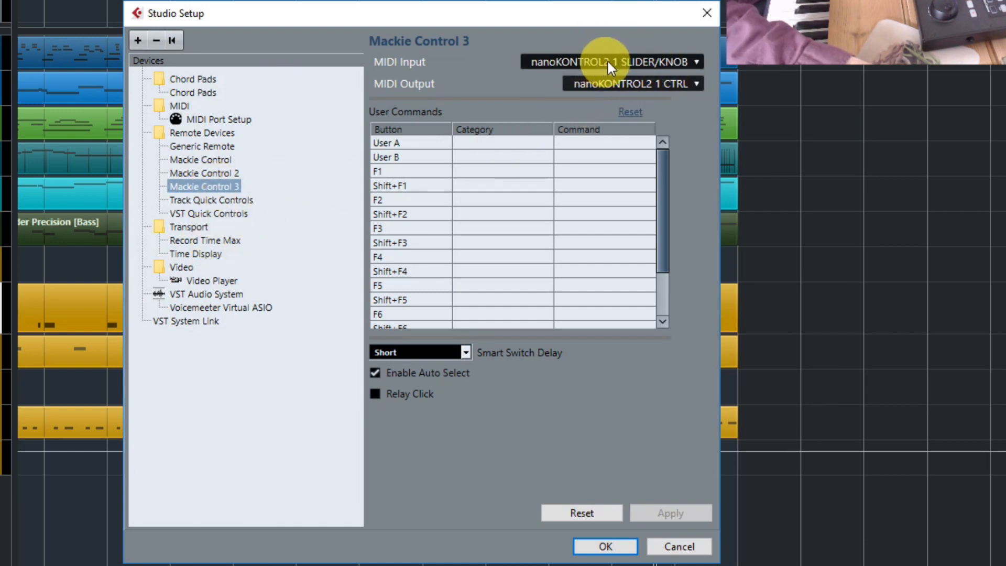
click(642, 58)
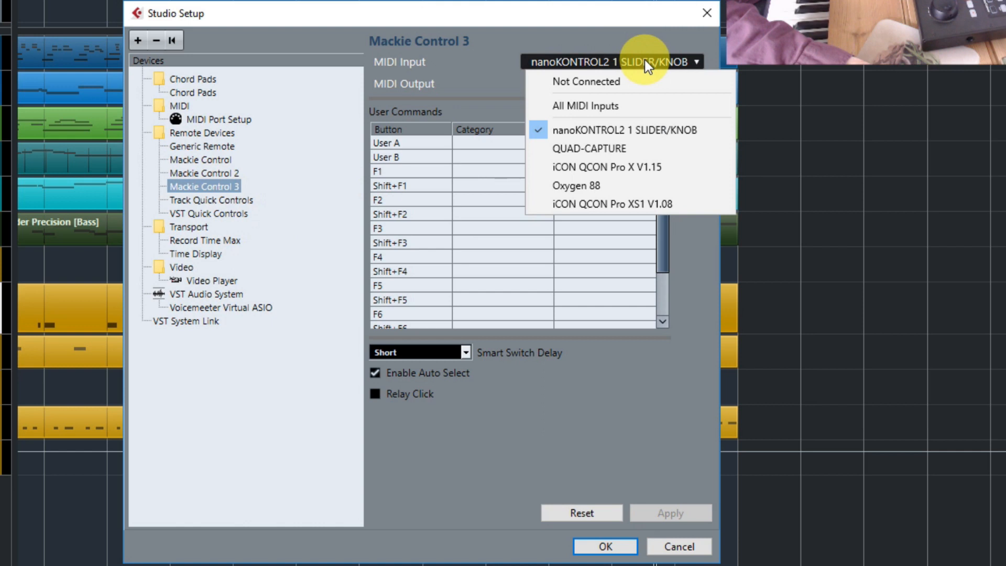
click(644, 60)
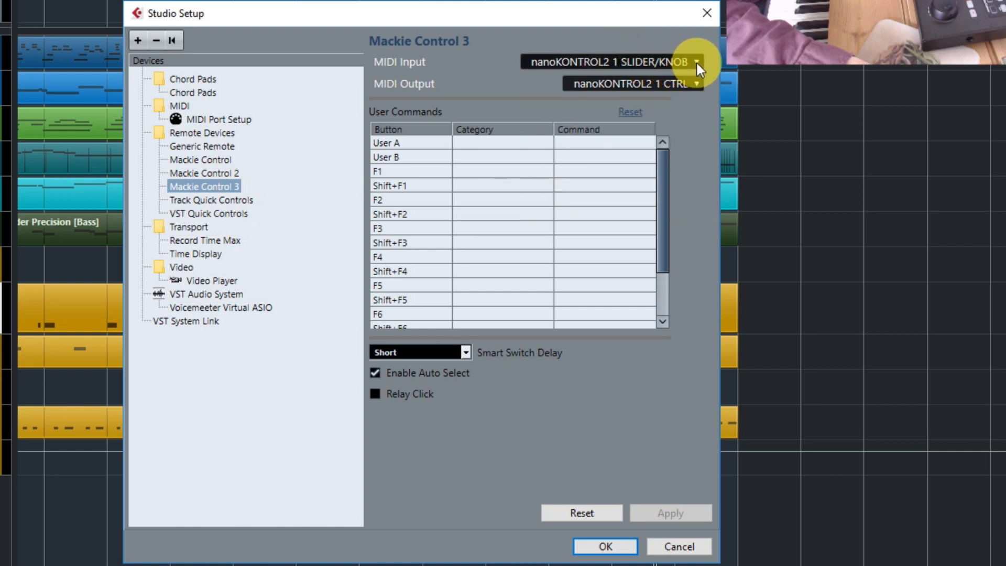
click(697, 64)
click(642, 78)
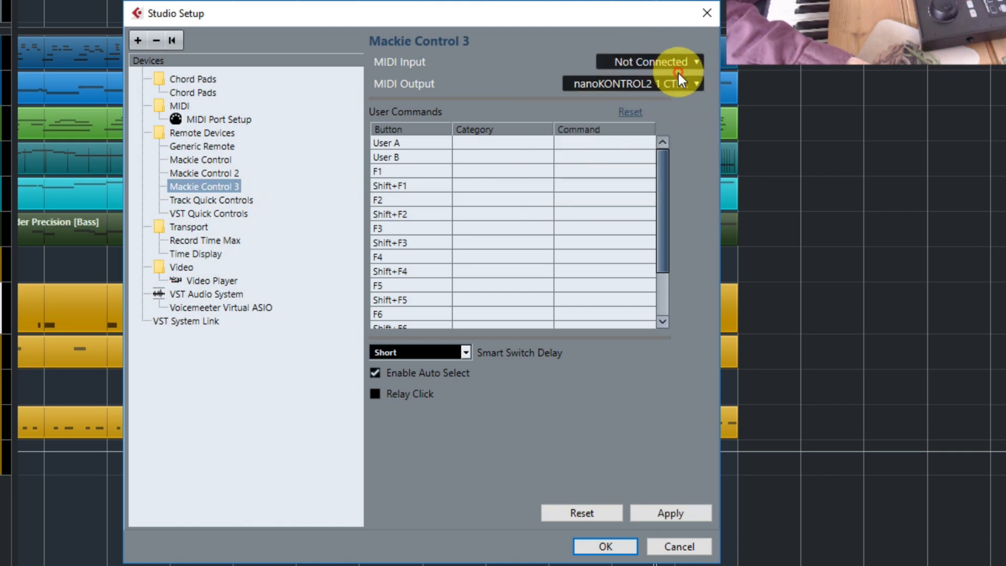
click(678, 79)
click(689, 102)
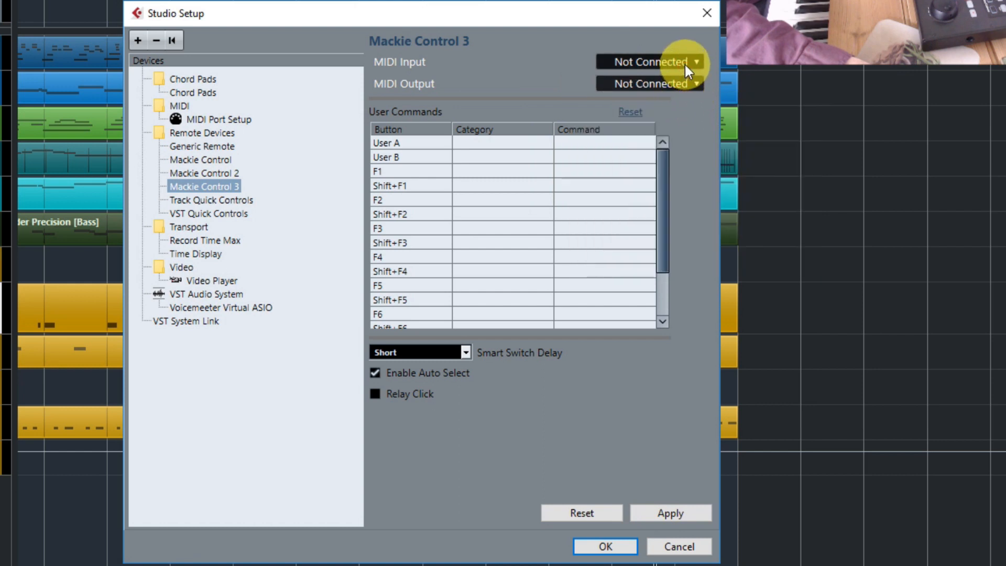
Set the new Mackie Control's MIDI input to nanoKONTROL2 1 SLIDER/KNOB and its MIDI output to nanoKONTROL2 1 CTRL
click(684, 63)
click(660, 127)
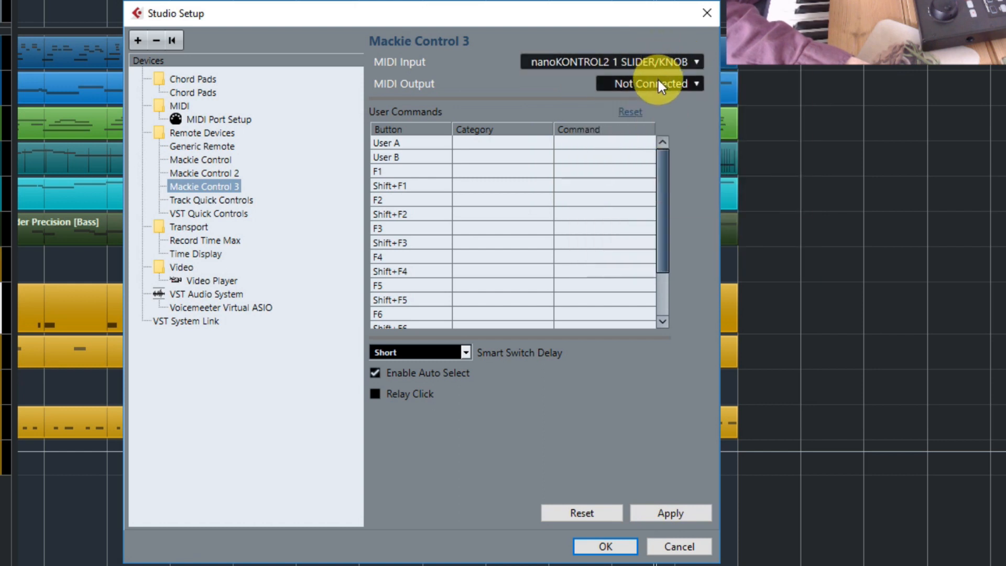
click(658, 81)
click(654, 148)
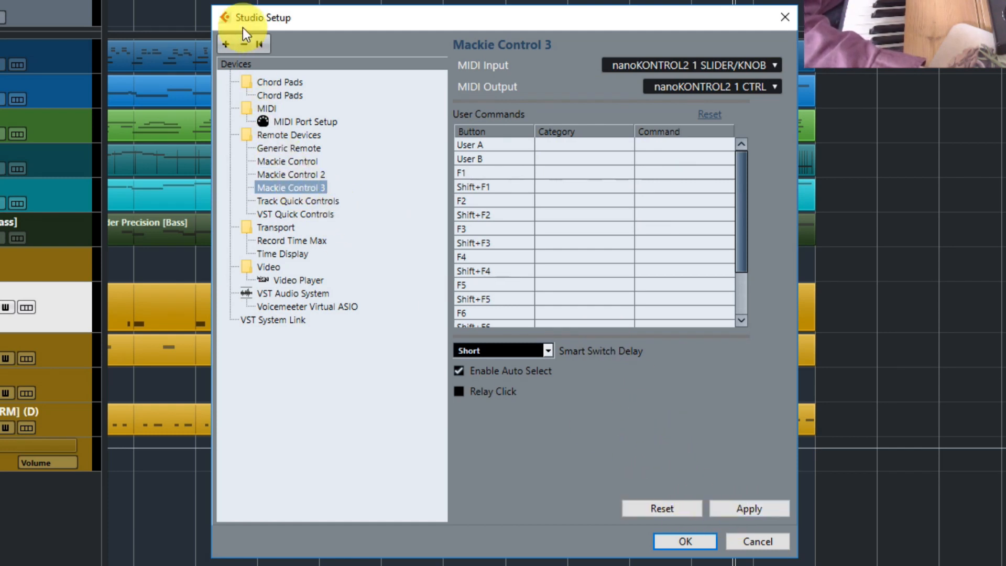
Remove the Mackie Control 3 device, applying its pending changes, and look over the device types available to add
click(243, 43)
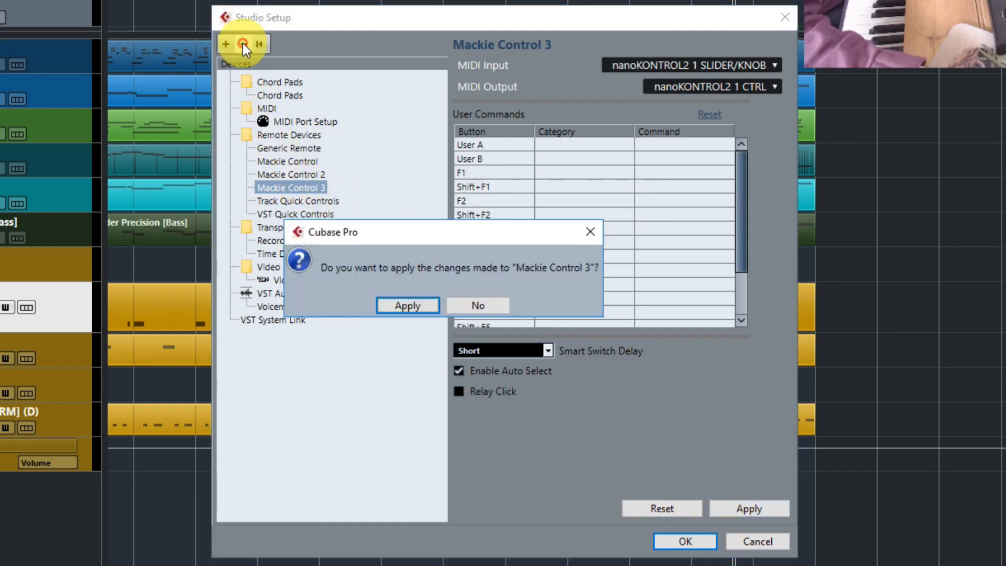
click(409, 306)
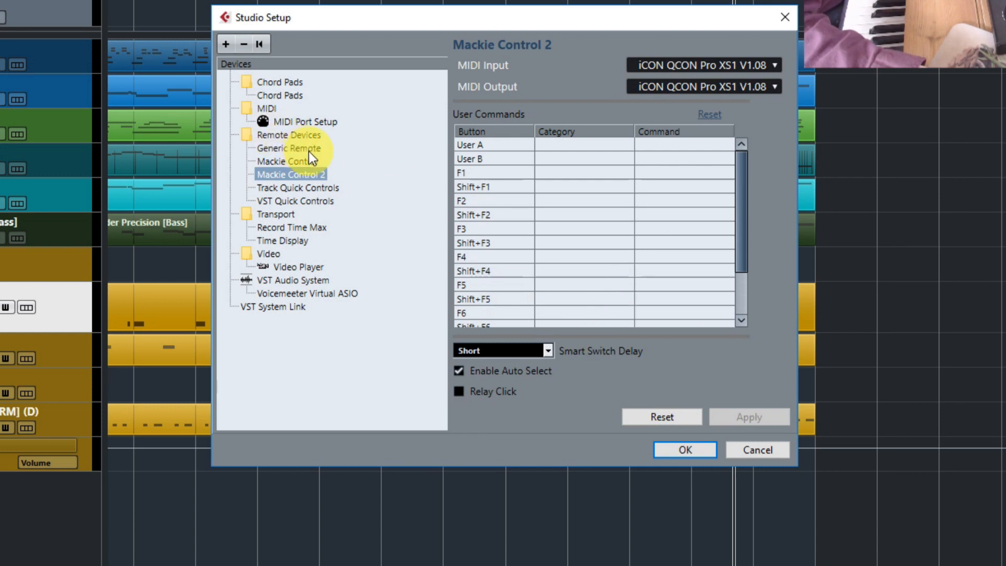
click(227, 45)
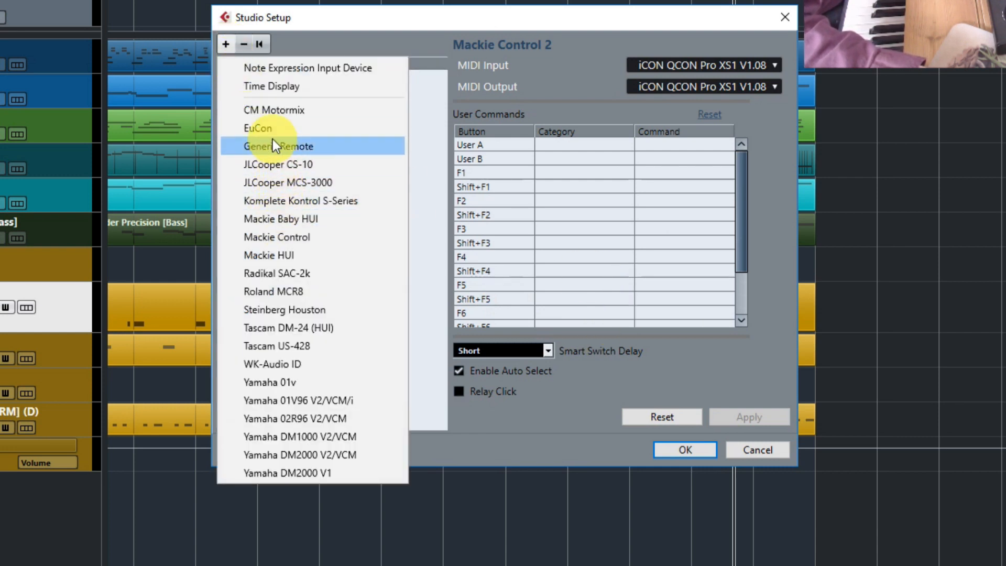
click(563, 82)
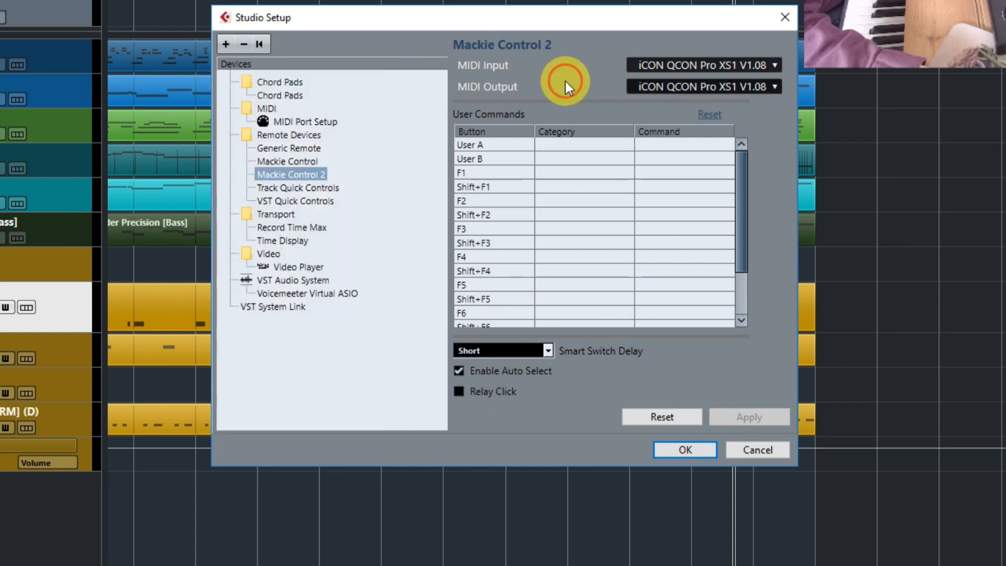
Open the Generic Remote settings and delete the S1 Studio Setup control at the end of the upper control table
click(283, 149)
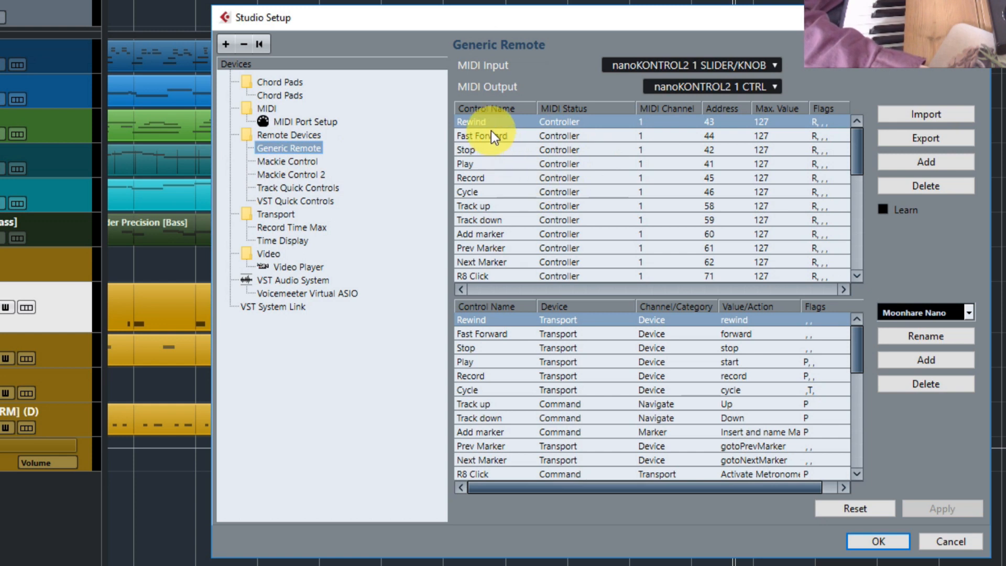
drag(851, 149, 854, 129)
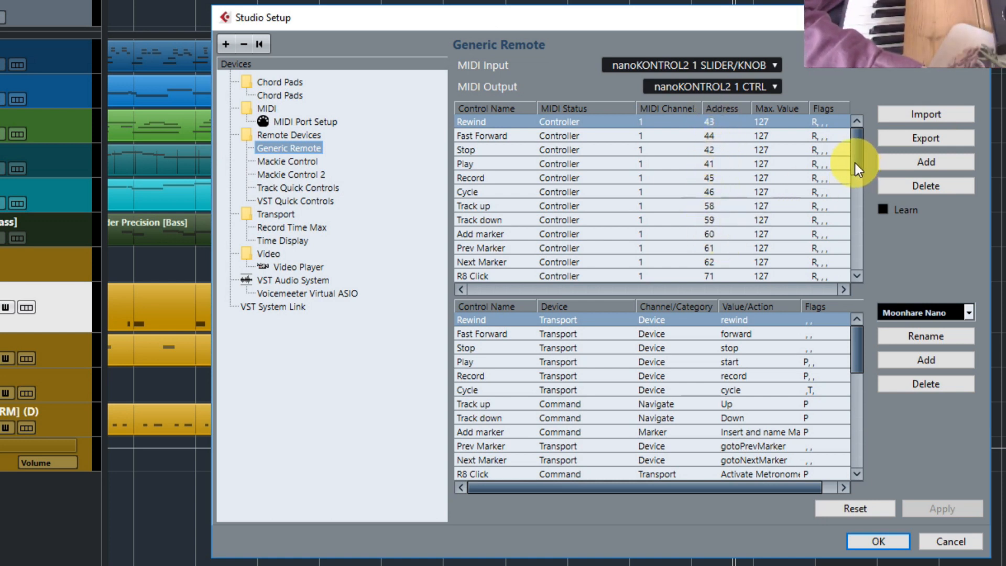
scroll(852, 167, down, 1)
scroll(852, 163, up, 1)
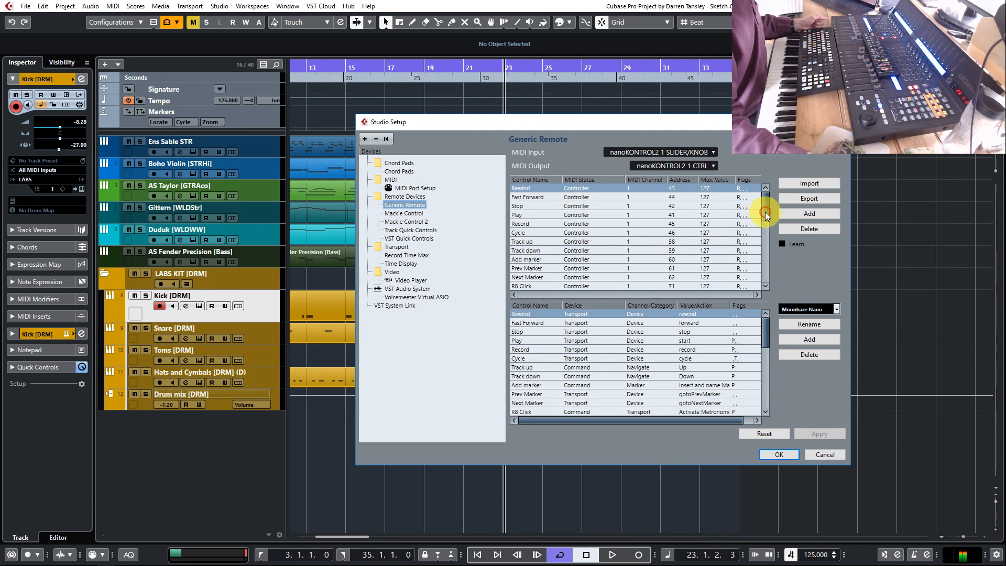
drag(764, 211, 765, 287)
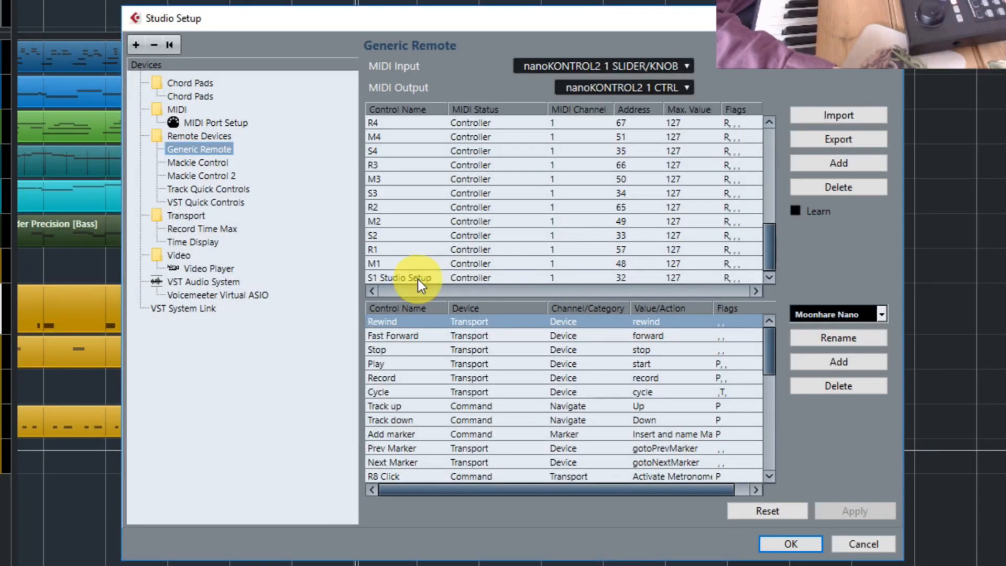
click(543, 286)
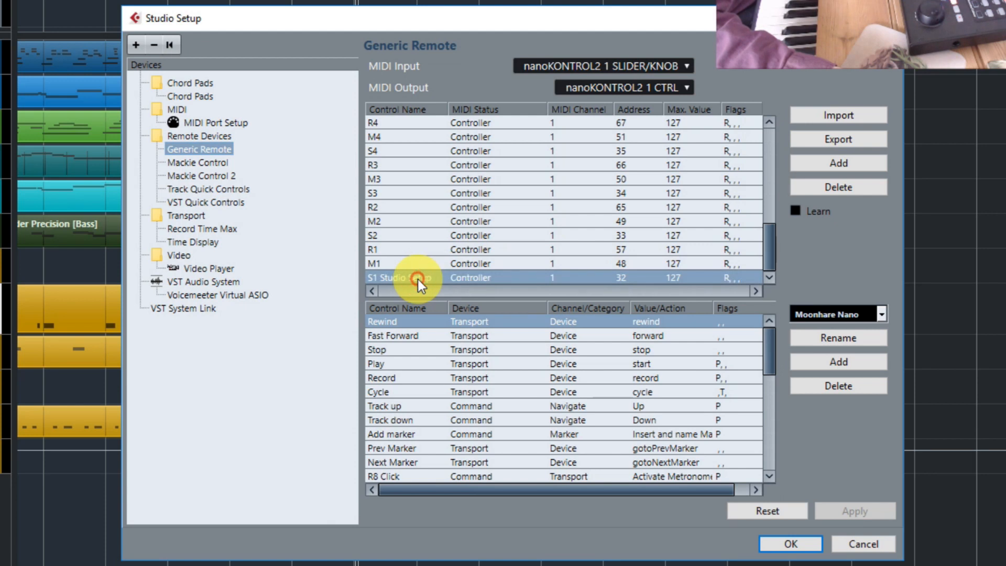
click(861, 185)
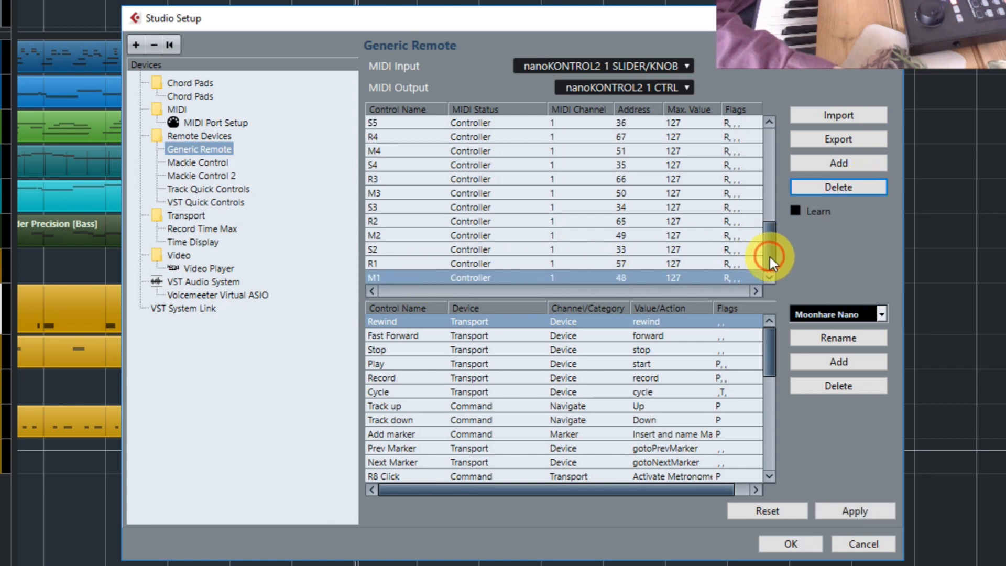
Add a new control at the end of the upper Generic Remote table and name it S1
click(838, 161)
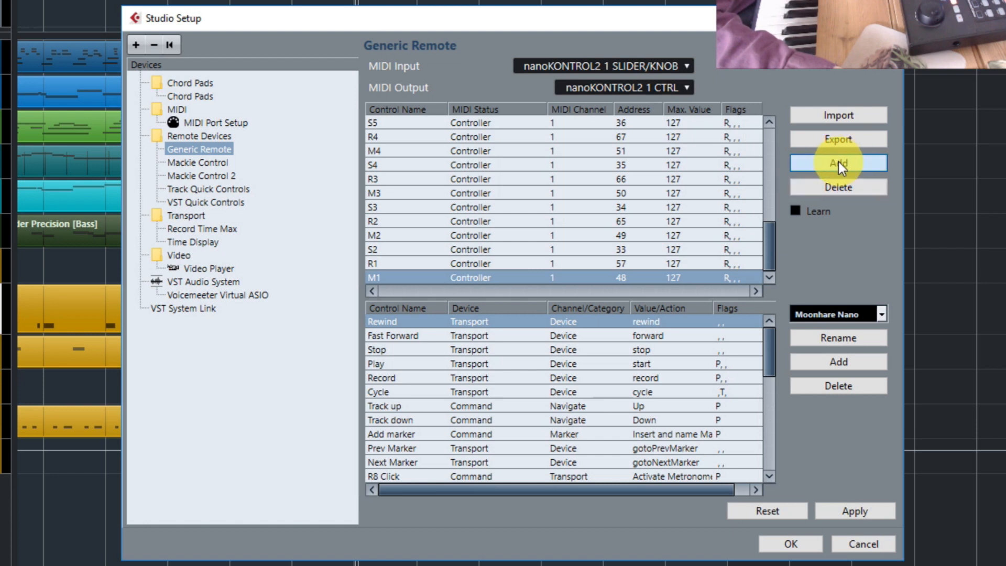
click(378, 279)
click(380, 277)
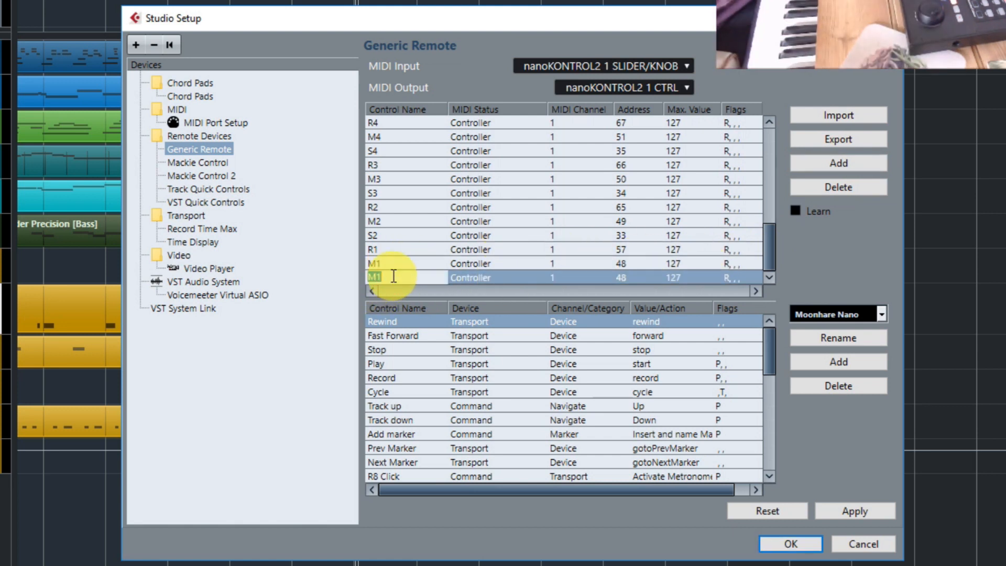
text(S1)
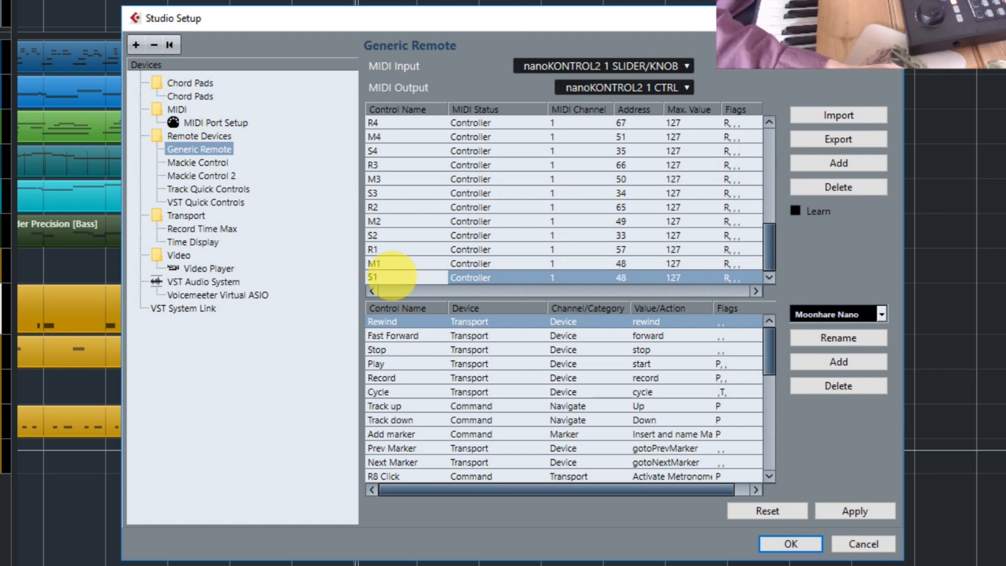
Keep the S1 control's Controller status, assign it address 32 with Learn enabled, and check the CC assignments in Korg Kontrol Editor
click(516, 276)
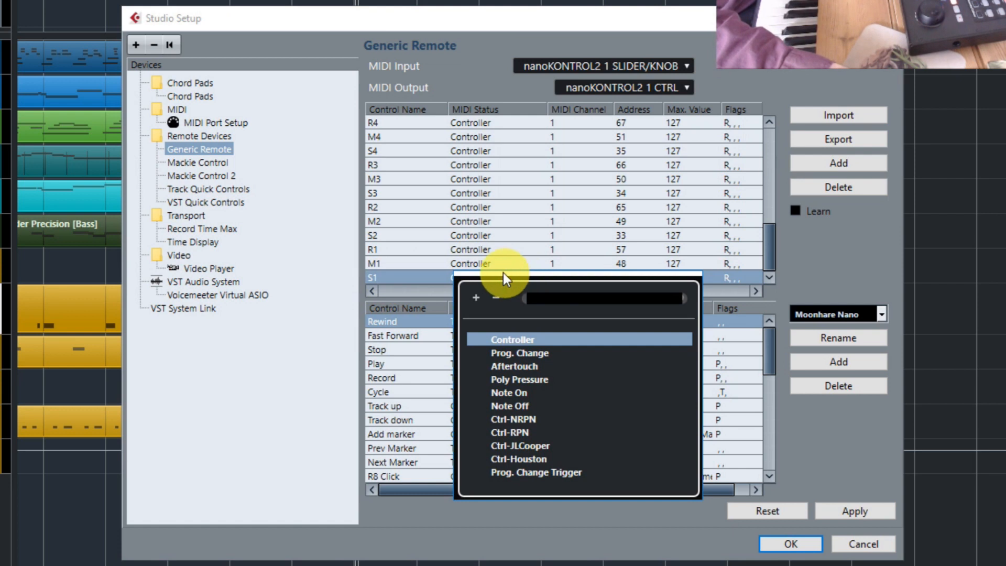
click(795, 278)
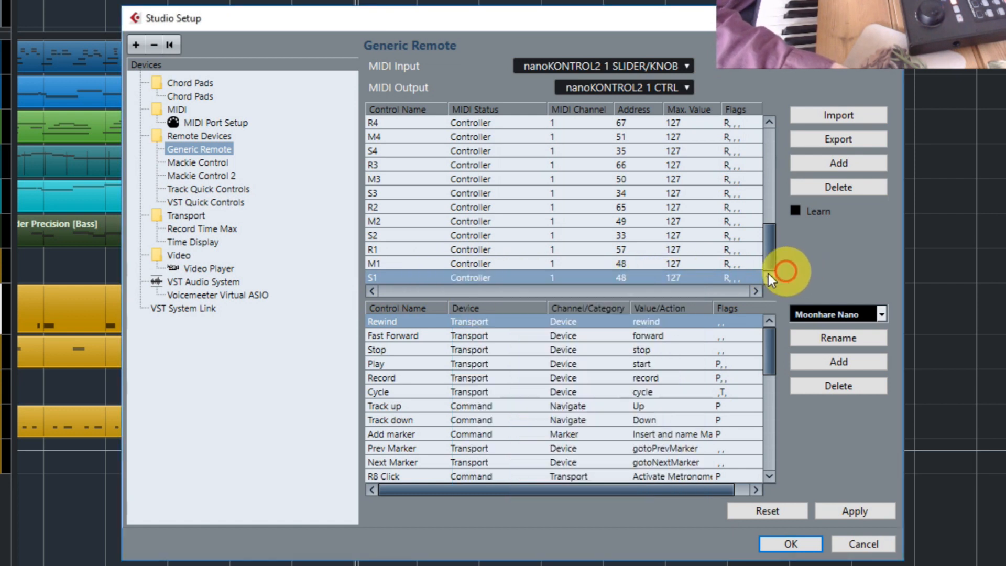
click(609, 278)
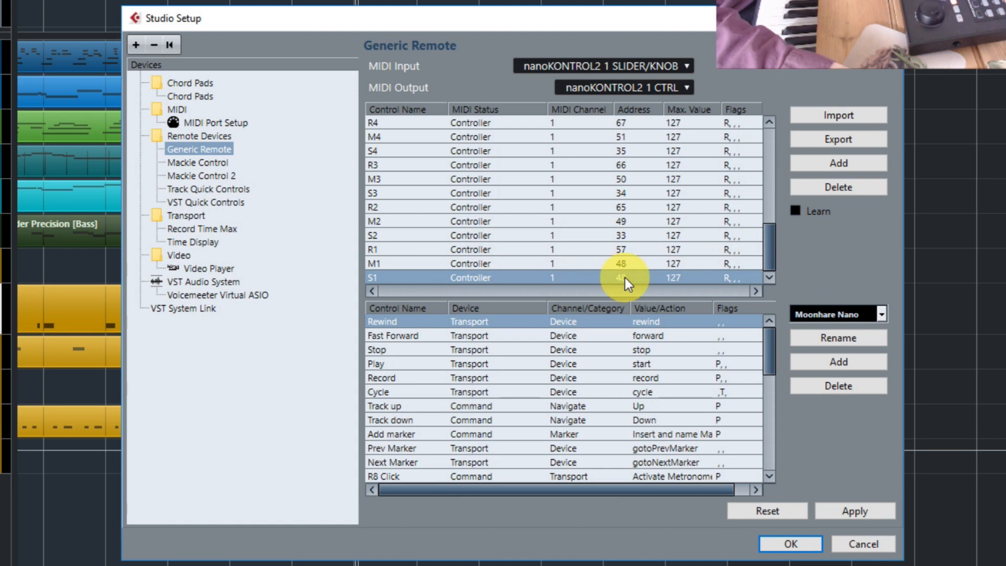
click(796, 210)
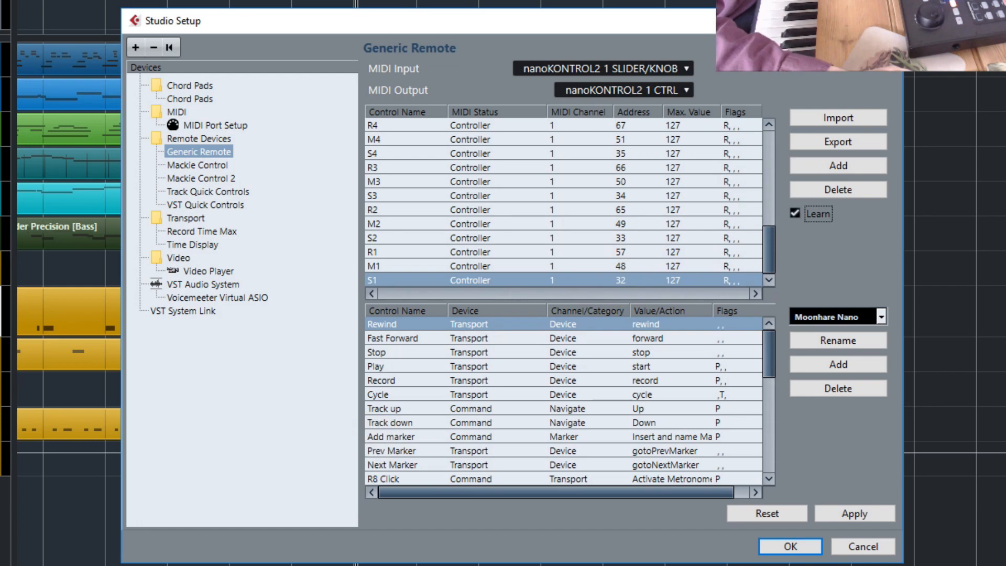
click(261, 565)
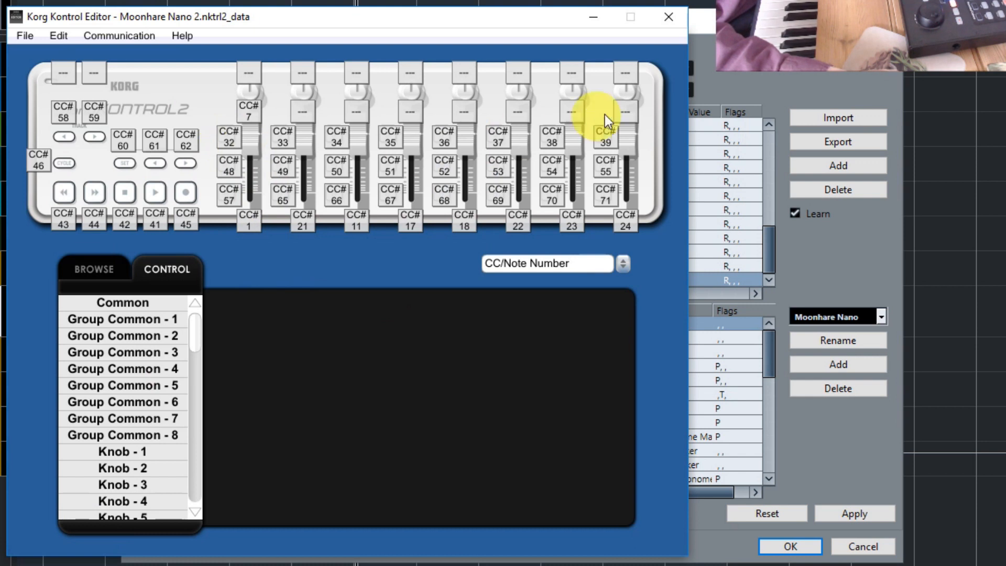
click(594, 19)
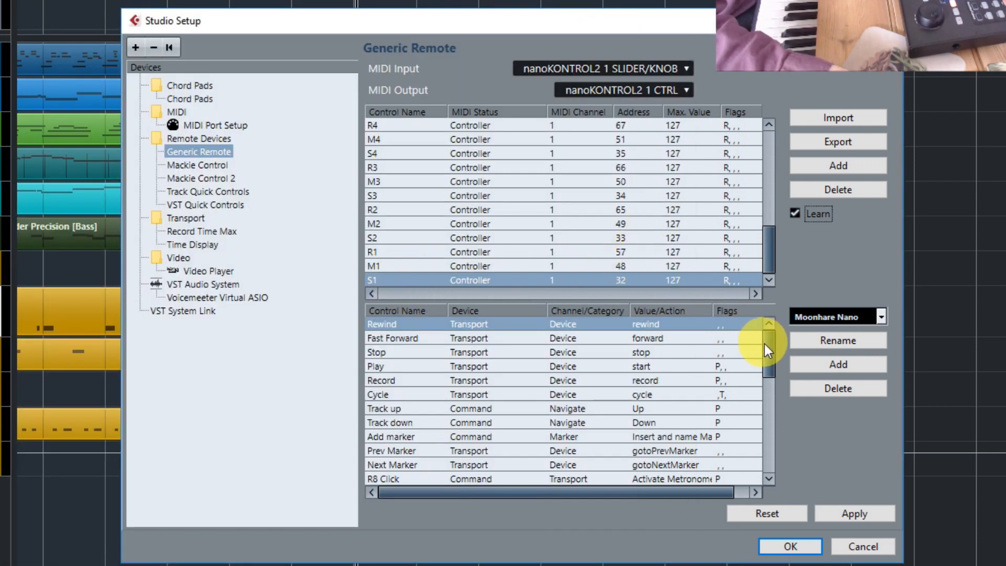
Assign the S1 control at the end of the lower Generic Remote table to the Command device and Macro category
drag(767, 345, 775, 444)
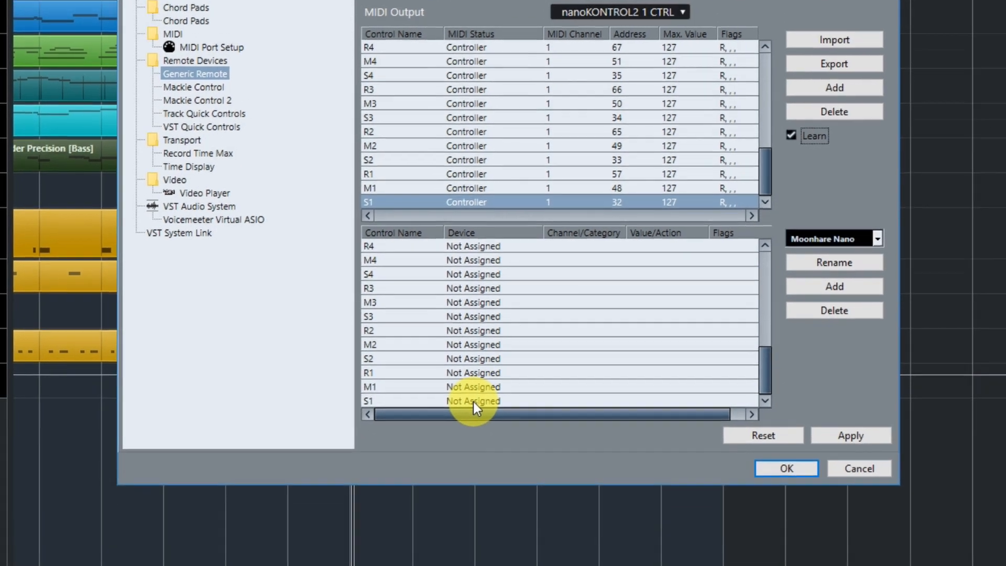
click(476, 478)
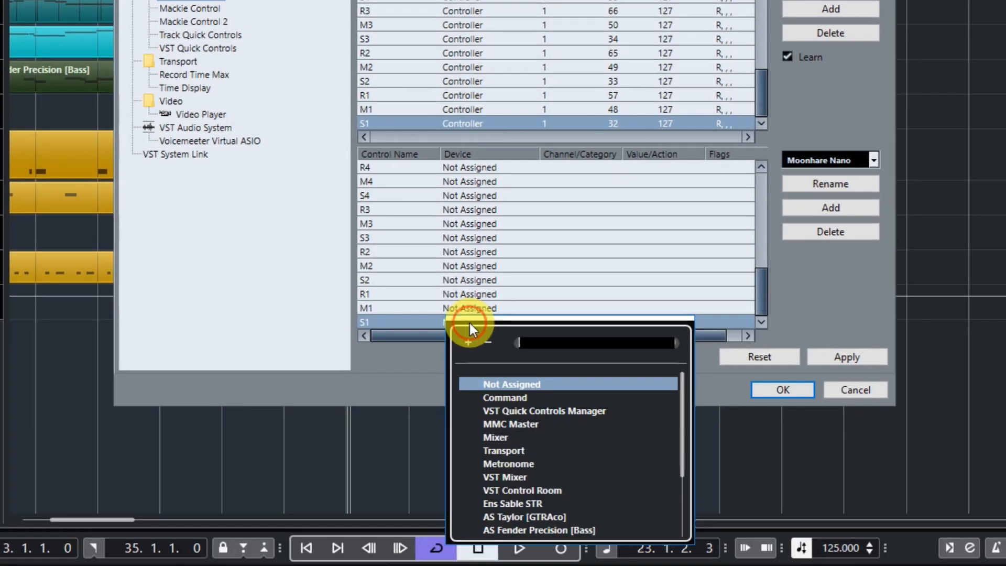
click(506, 398)
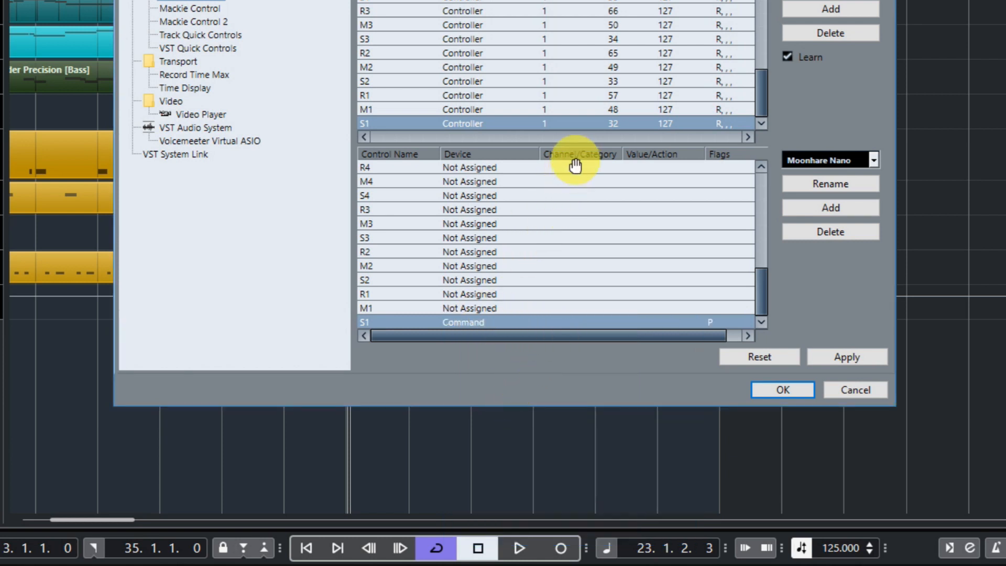
click(579, 321)
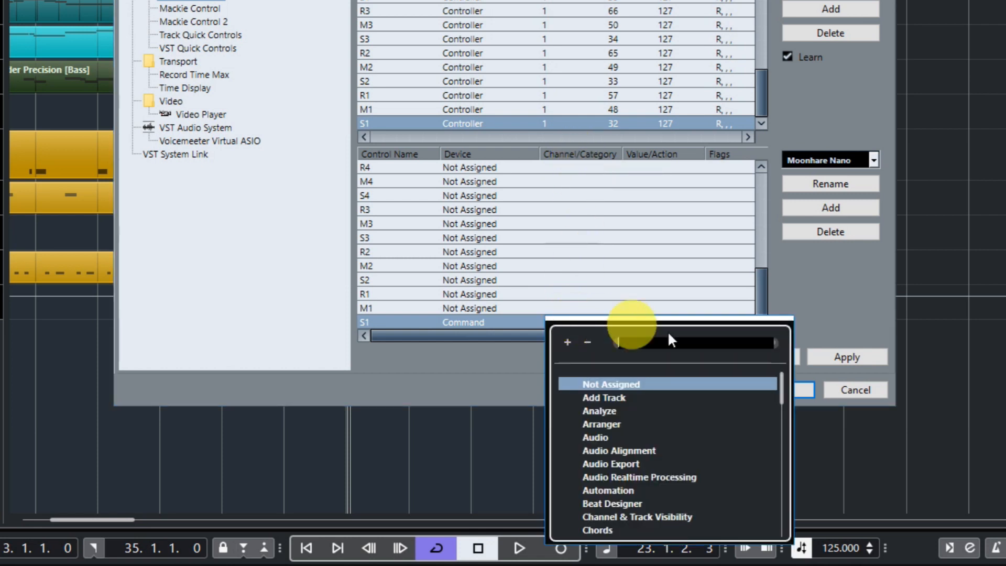
drag(783, 387, 780, 444)
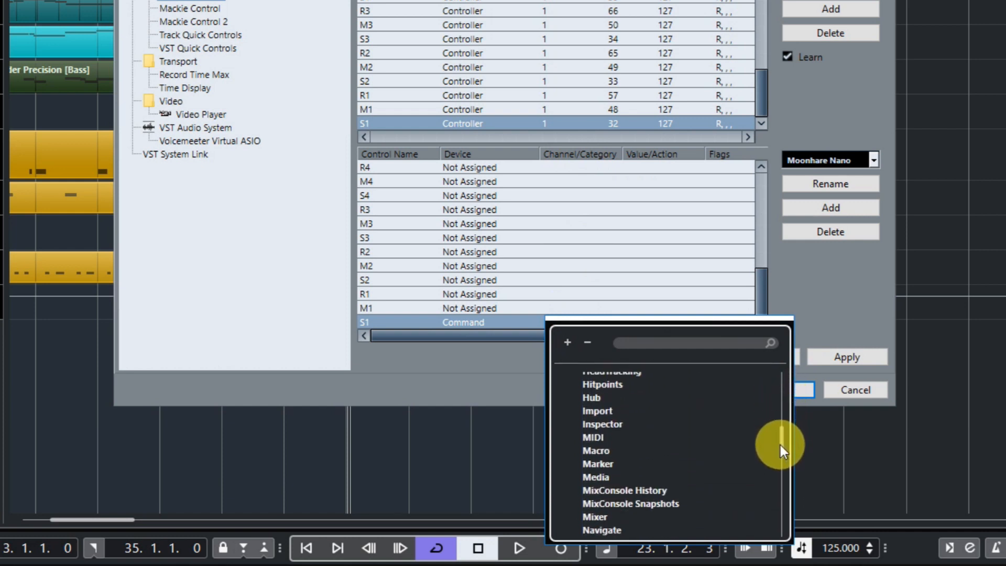
click(595, 449)
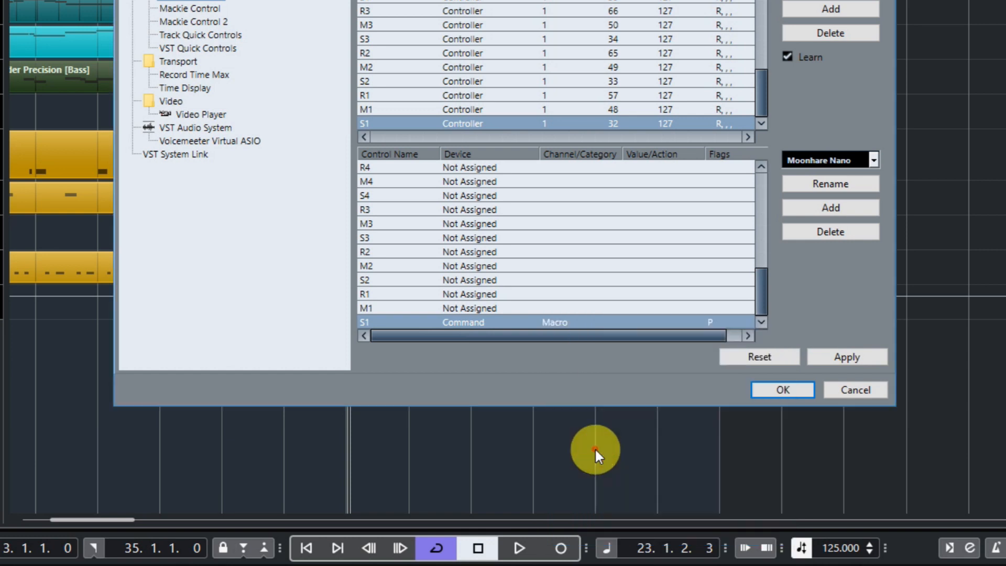
Set S1's action to the Studio setup macro, apply the change, and confirm the Generic Remote settings
click(652, 322)
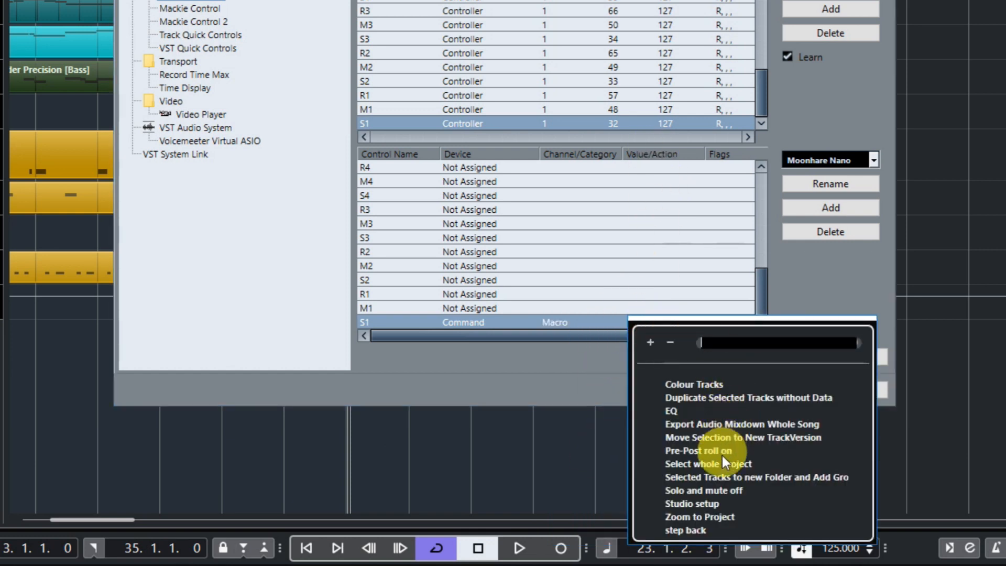
click(707, 503)
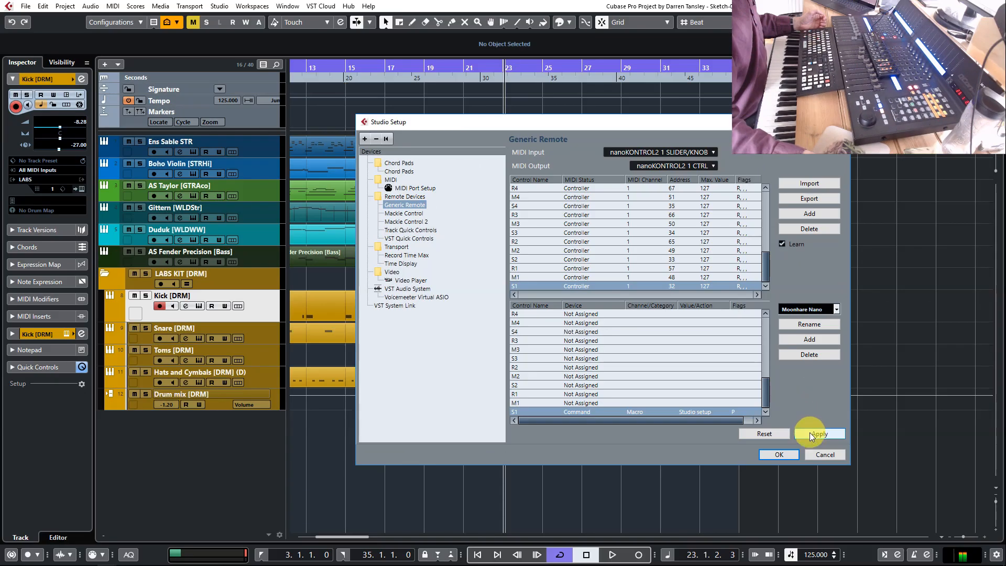
click(815, 415)
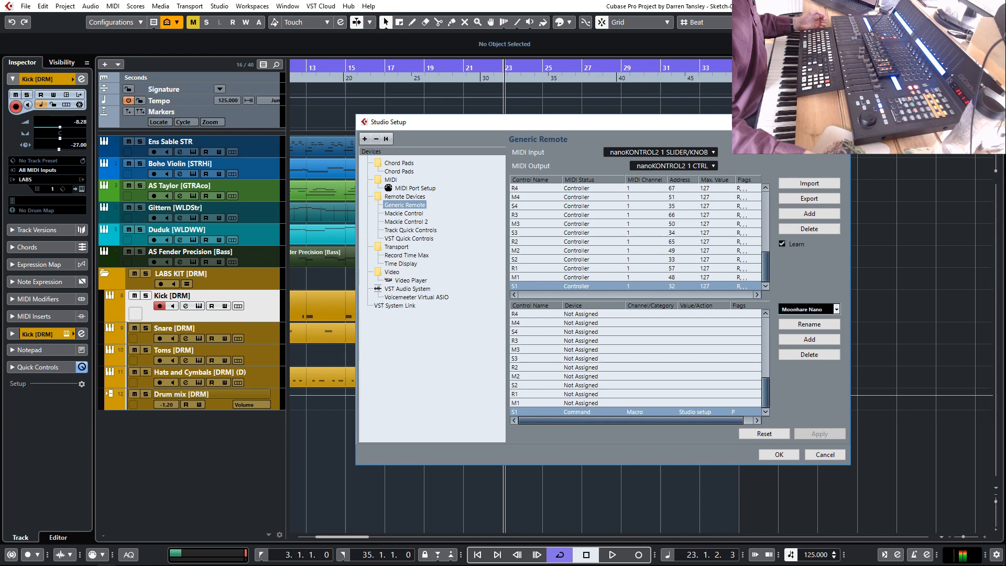
key(Return)
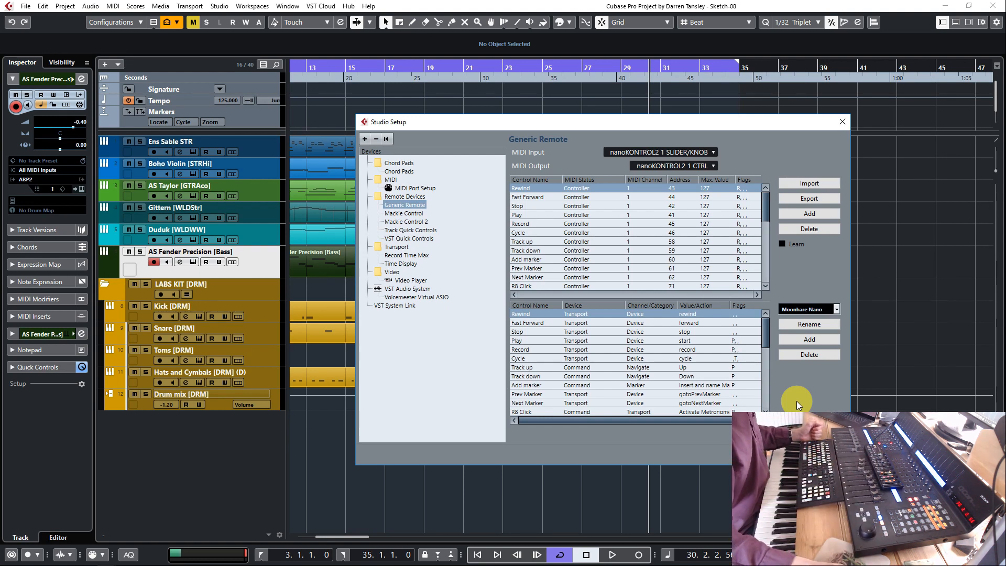
click(766, 216)
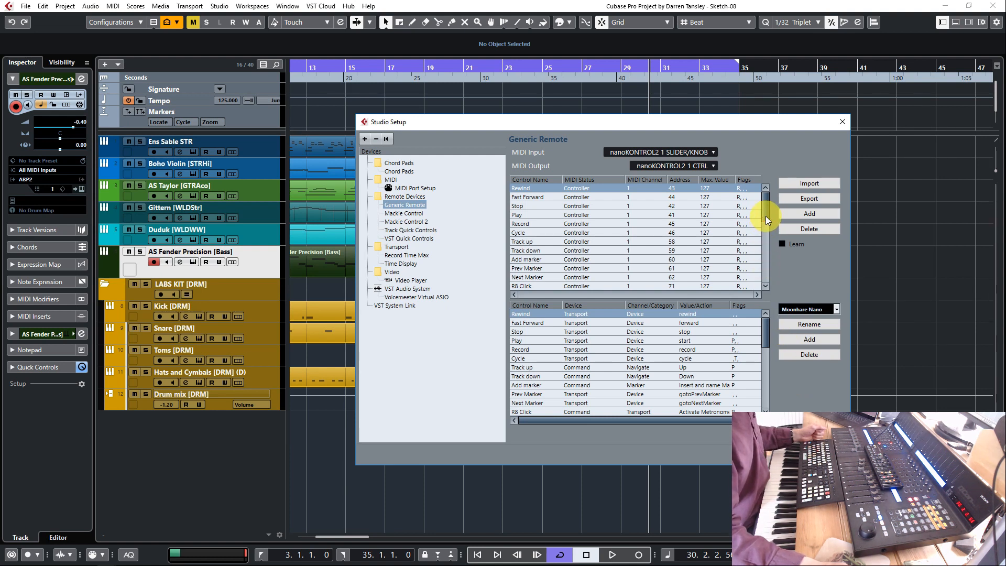
drag(765, 216, 765, 232)
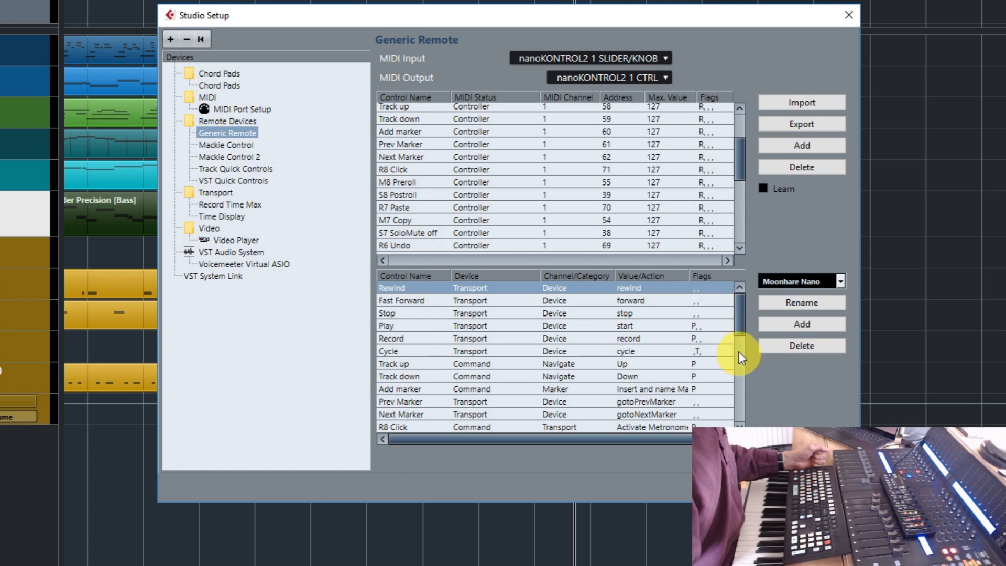
drag(738, 323, 741, 336)
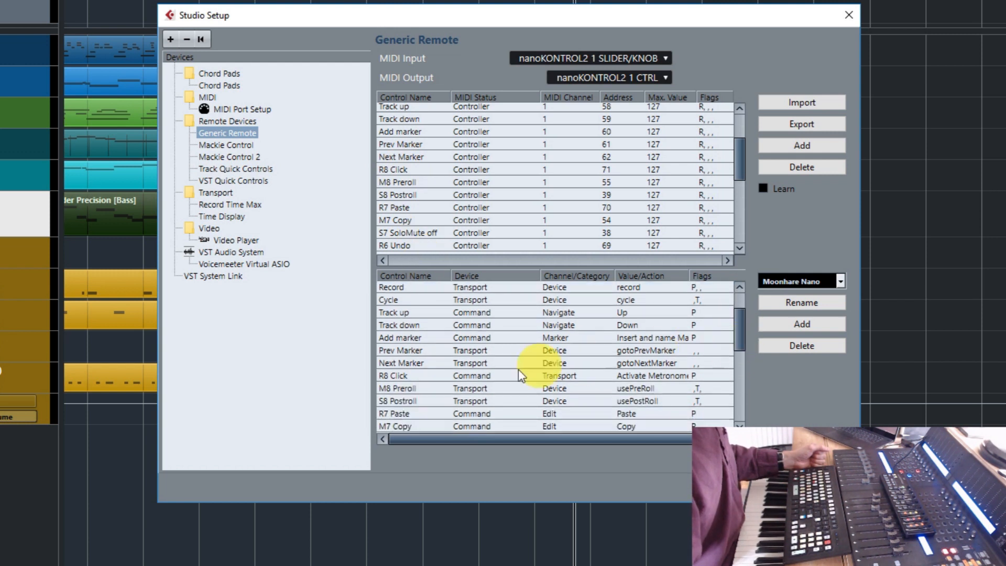
click(481, 375)
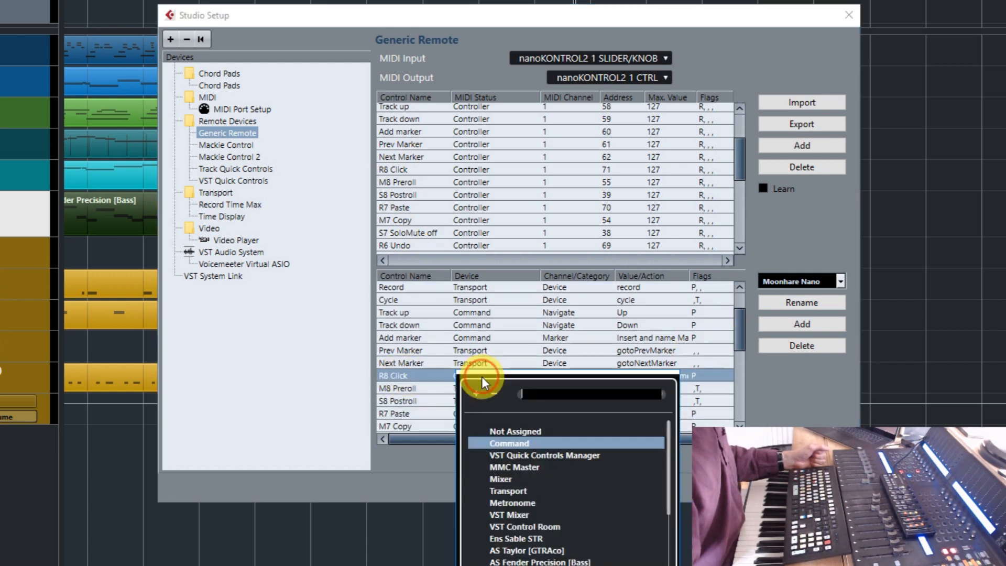
click(516, 442)
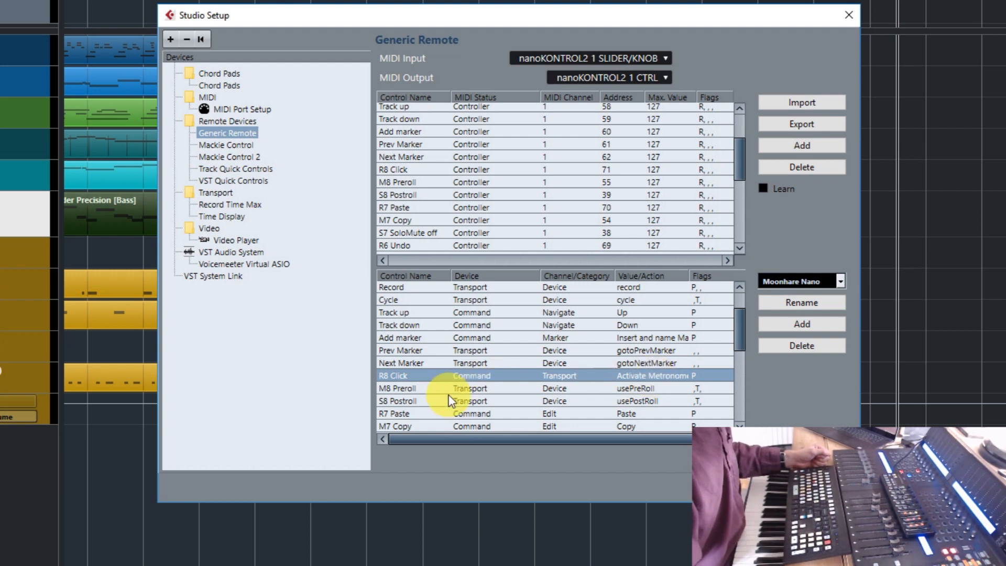
scroll(601, 375, down, 1)
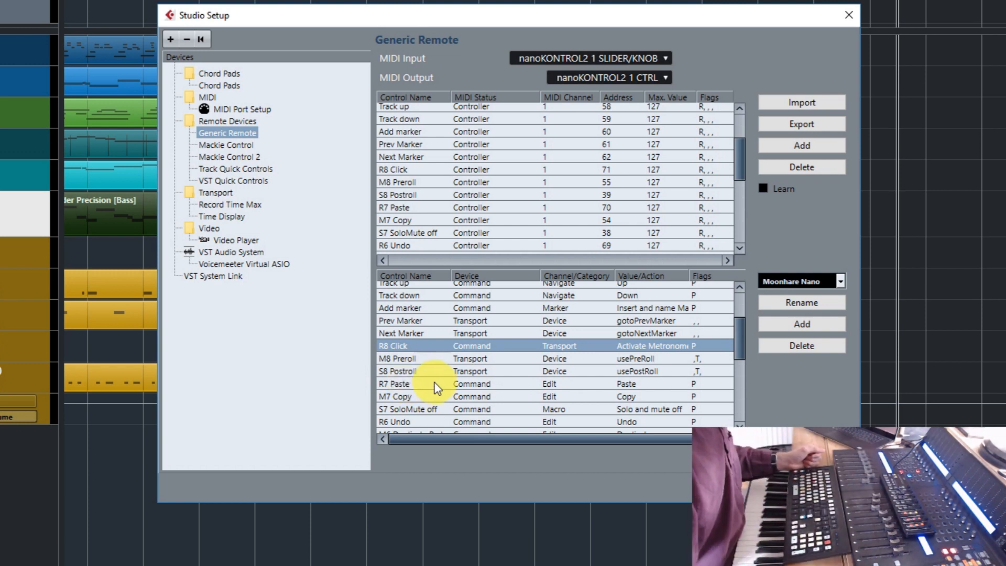
scroll(433, 385, down, 1)
scroll(429, 379, down, 1)
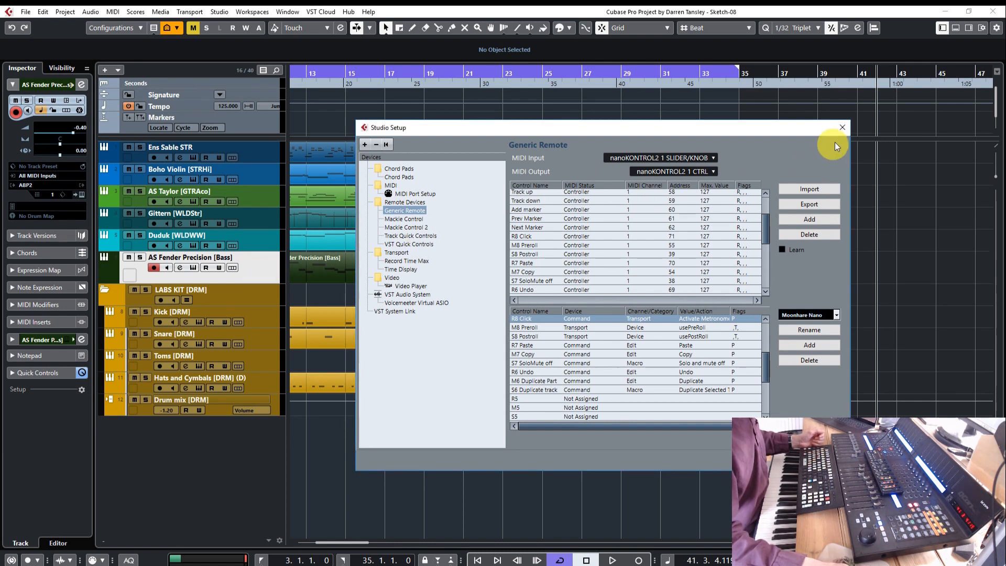
click(841, 127)
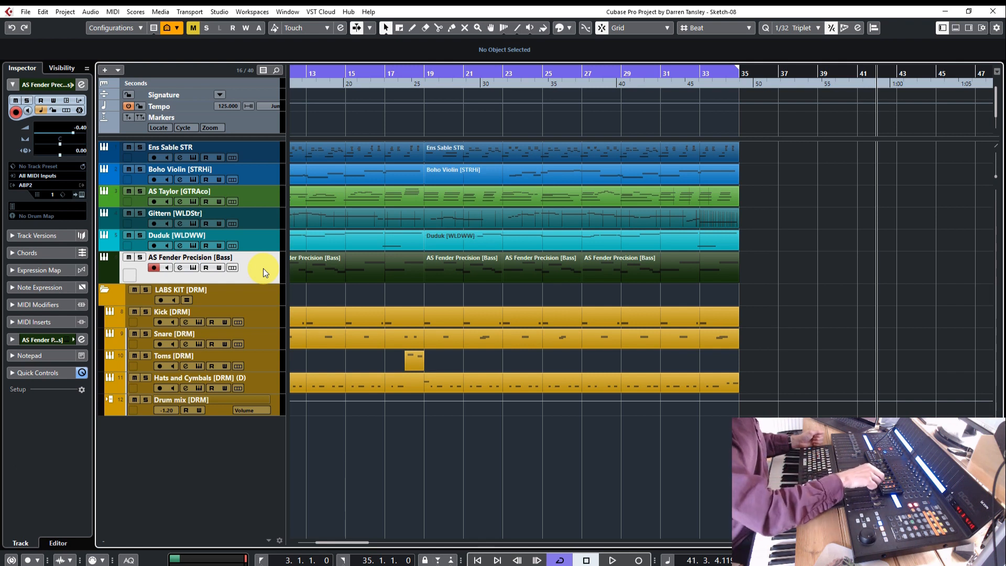
Duplicate the AS Fender Precision [Bass] track without data, and replace that copy with a full duplicate including its events
key(ctrl+d)
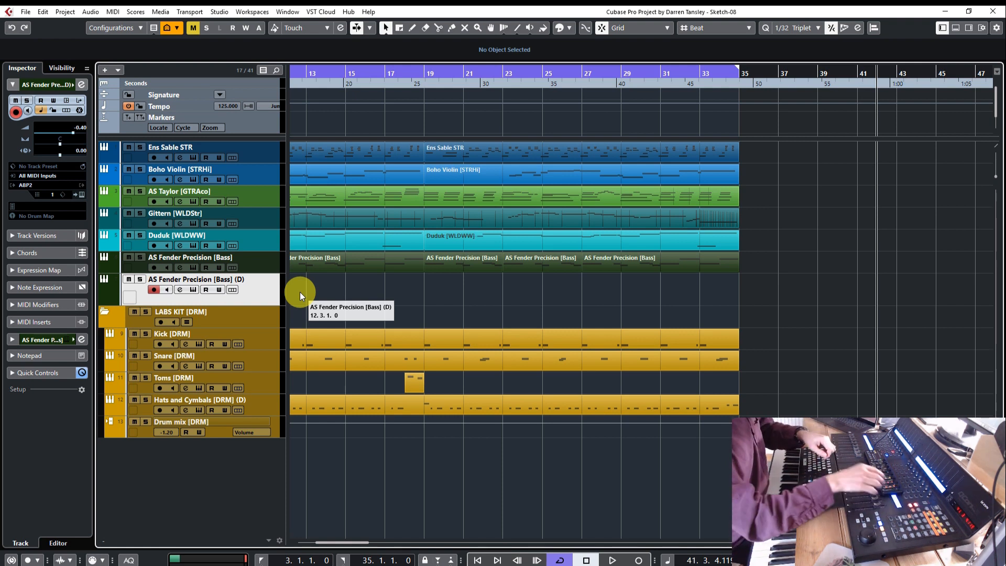
key(ctrl+z)
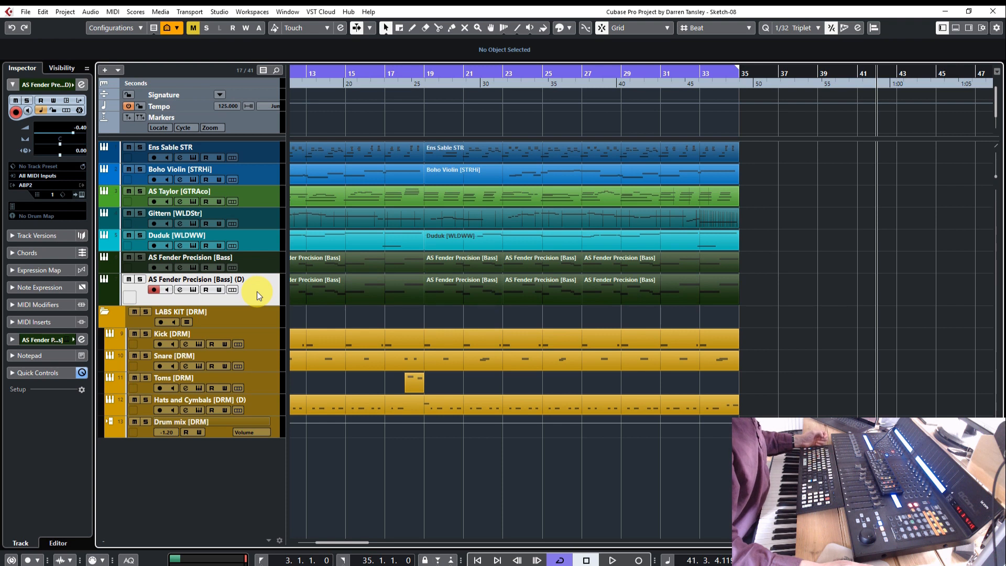
Open the MixConsole and load Bitcrusher from the Distortion effects into the duplicated bass track's second insert slot
key(F3)
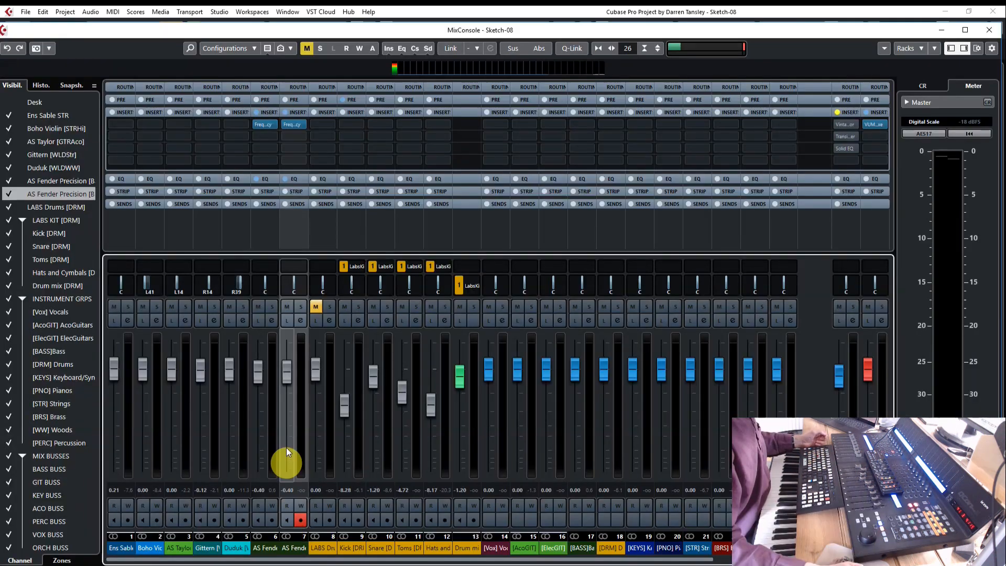
click(299, 139)
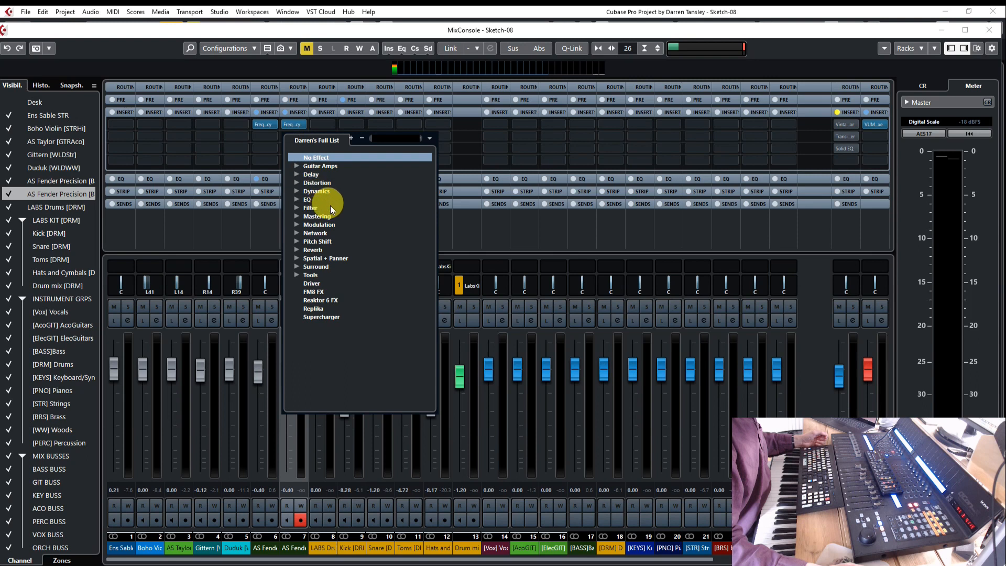
click(298, 182)
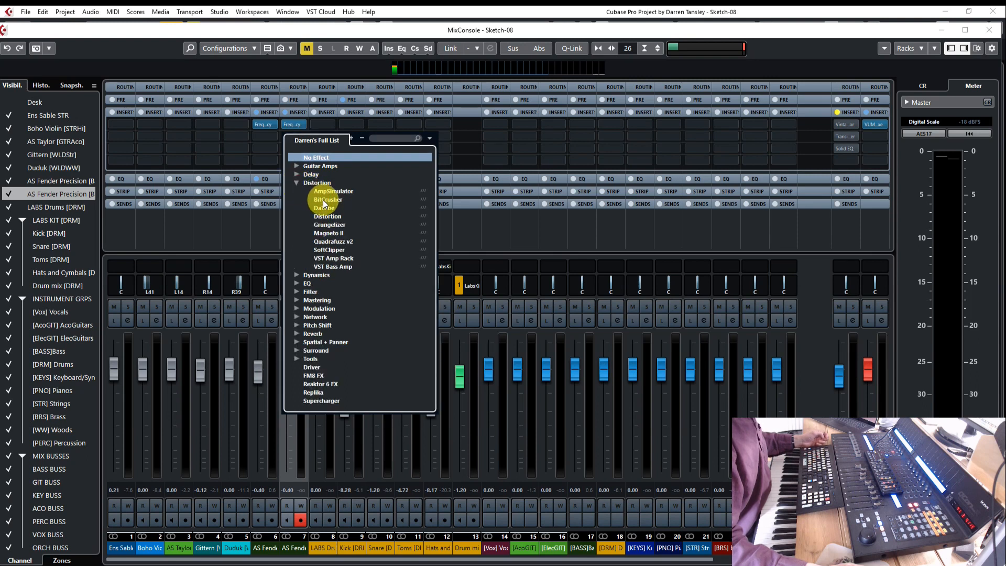
click(324, 200)
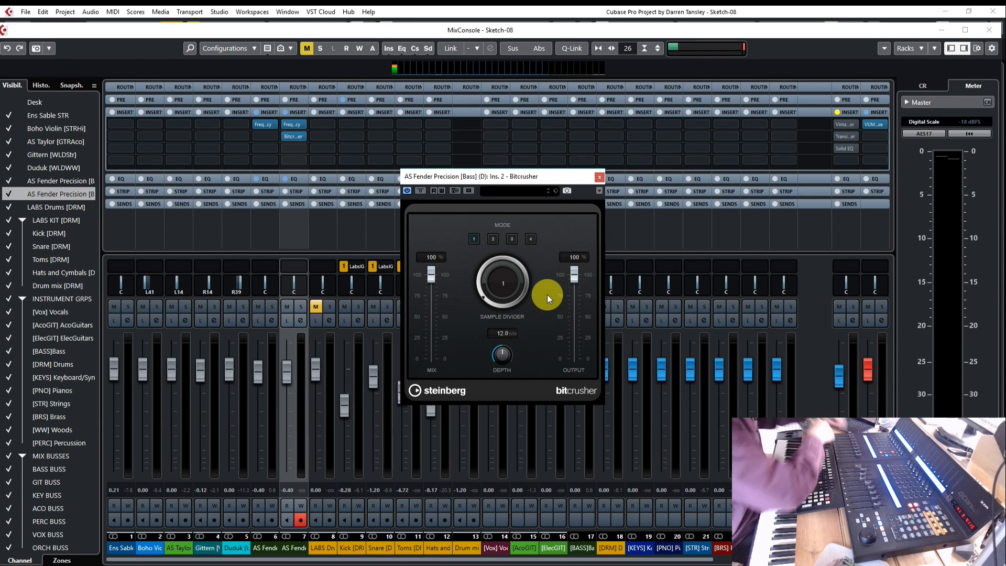
Solo the duplicated bass track and raise Bitcrusher's Sample Divider to 32 during playback
key(s)
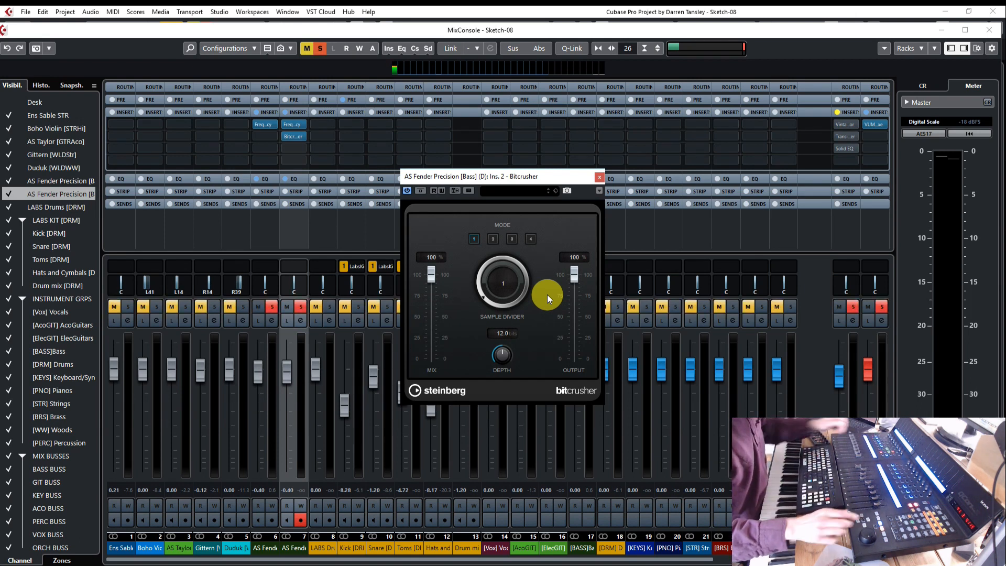
key(space)
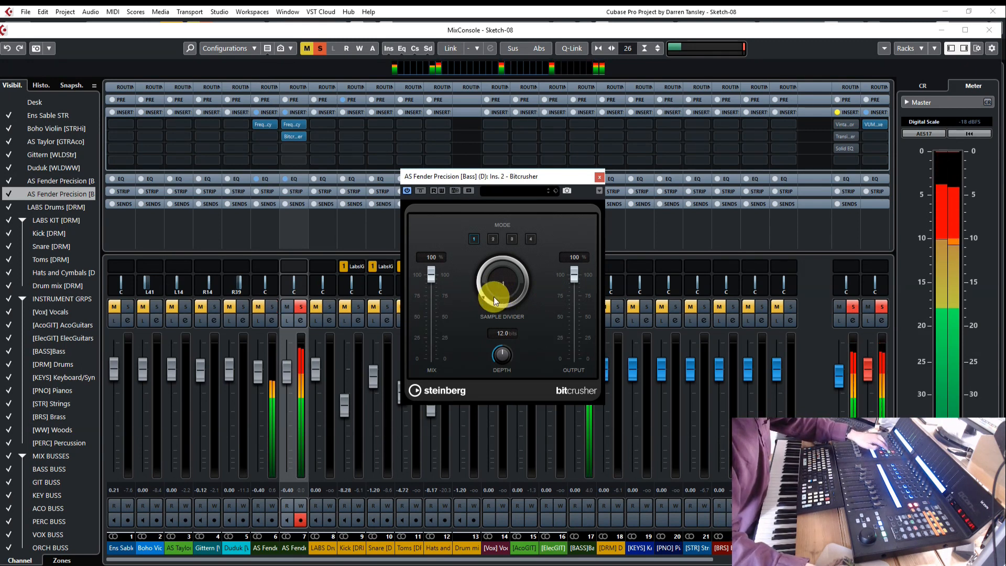
drag(486, 296, 492, 254)
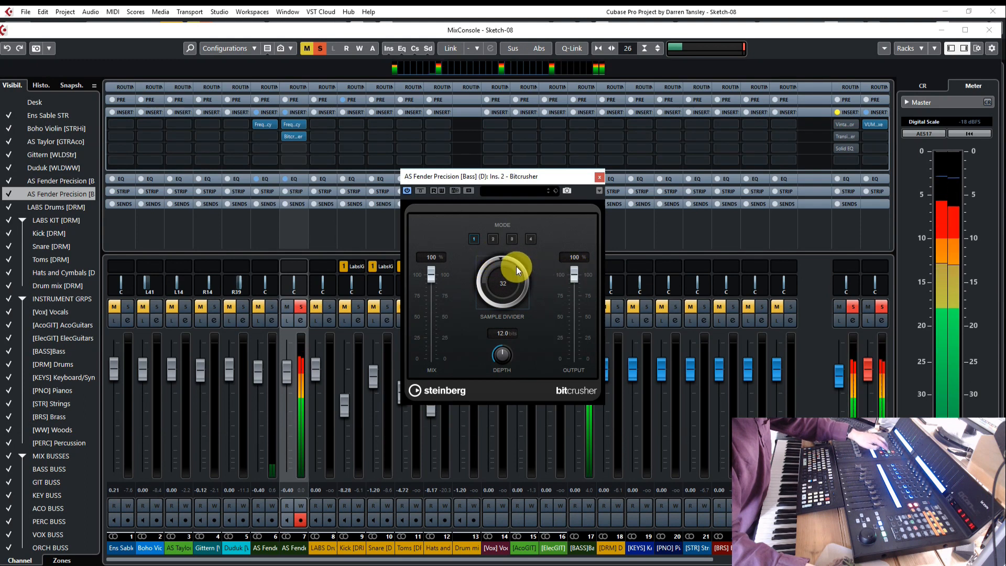